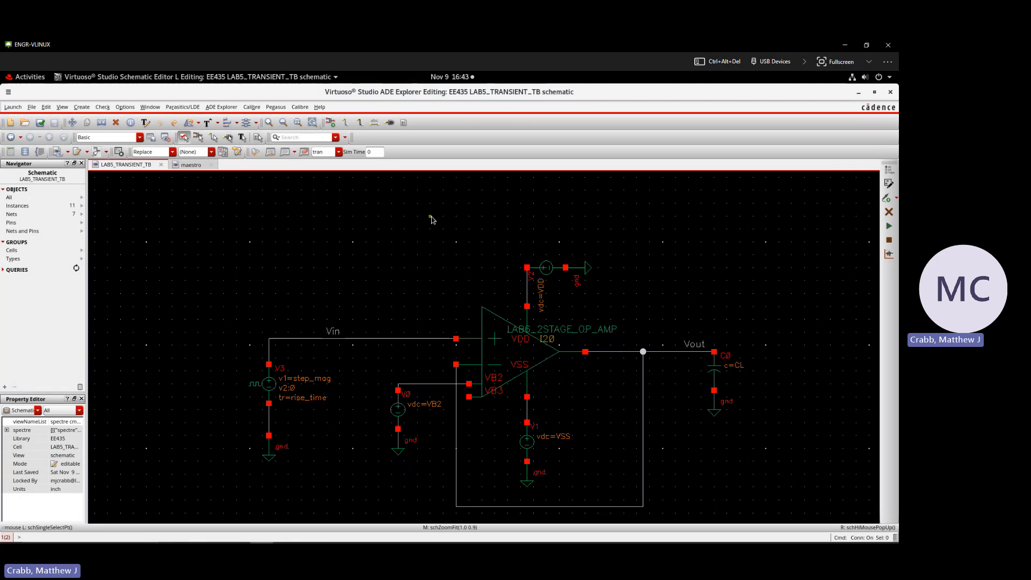
Step: Descend read-only into the schematic of the LAB6_2STAGE_OP_AMP instance, inspect it, and return to the testbench
{"action": "left_click", "coordinate": [510, 359]}
{"action": "key", "text": "e"}
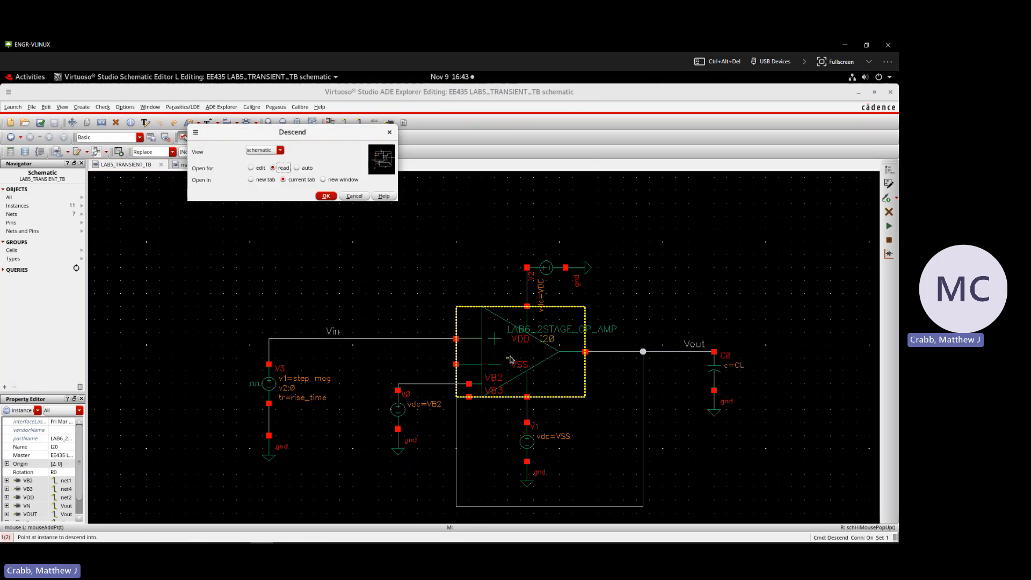
{"action": "key", "text": "Return"}
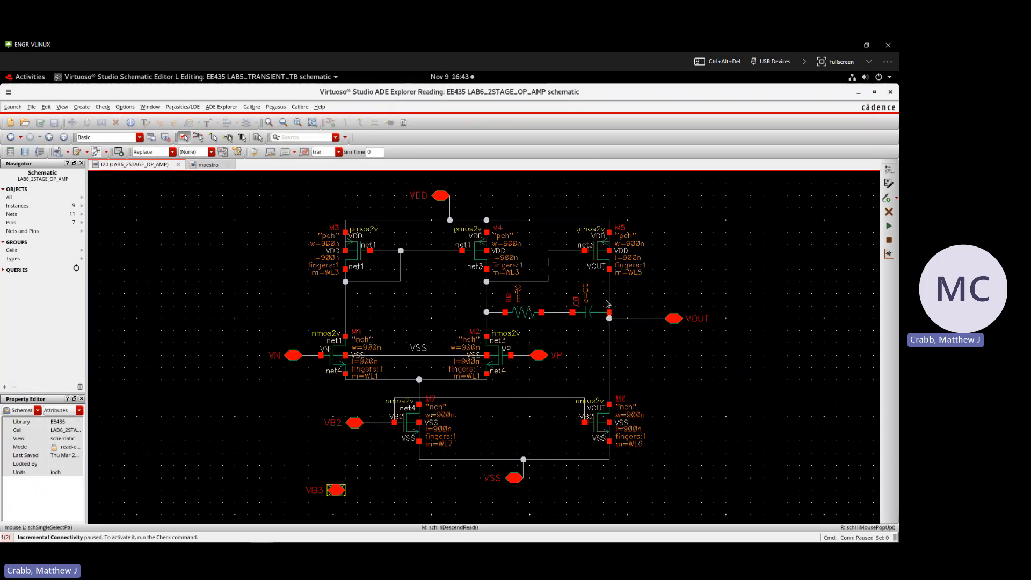
{"action": "key", "text": "ctrl+e"}
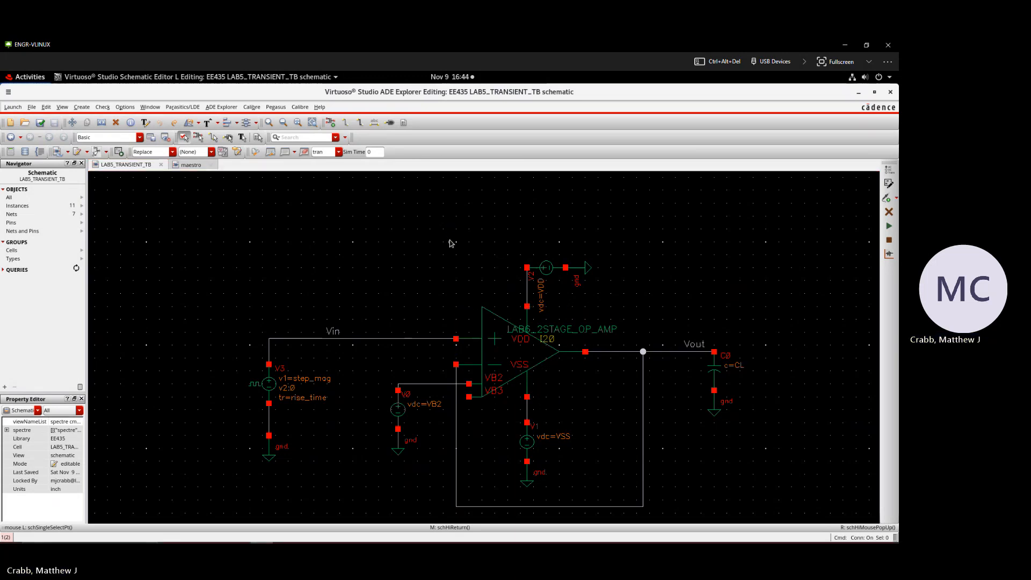
Step: Switch to the Visualization & Analysis window and highlight the Output trace in the transient response
{"action": "key", "text": "super"}
{"action": "left_click", "coordinate": [601, 400]}
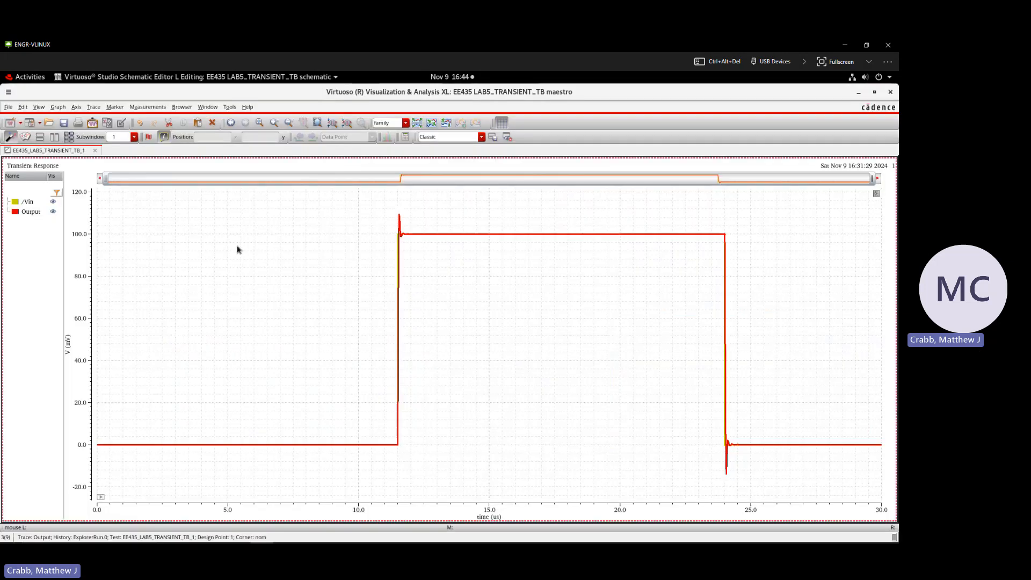
{"action": "left_click", "coordinate": [20, 202]}
{"action": "left_click", "coordinate": [29, 212]}
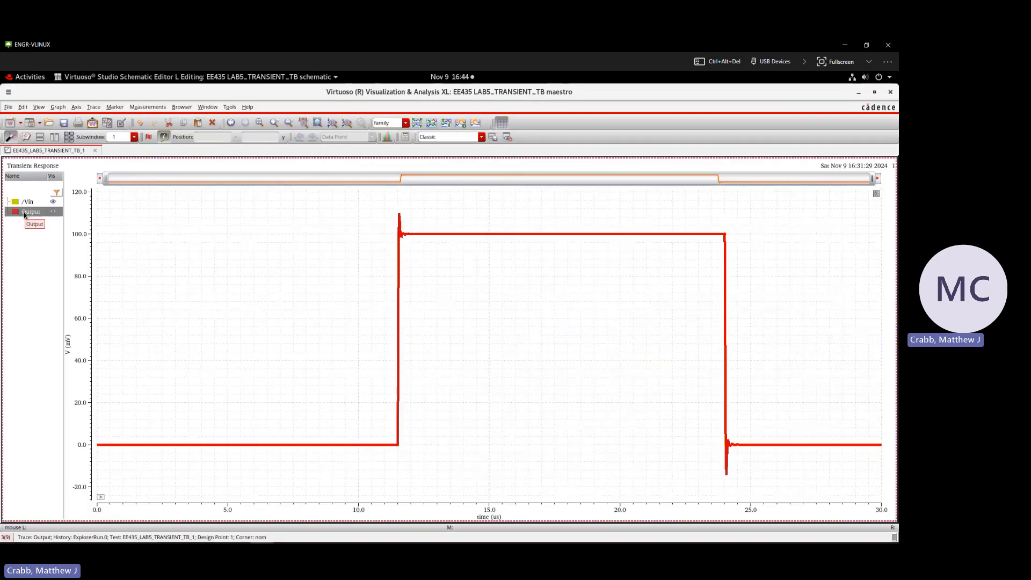
{"action": "left_click", "coordinate": [199, 263]}
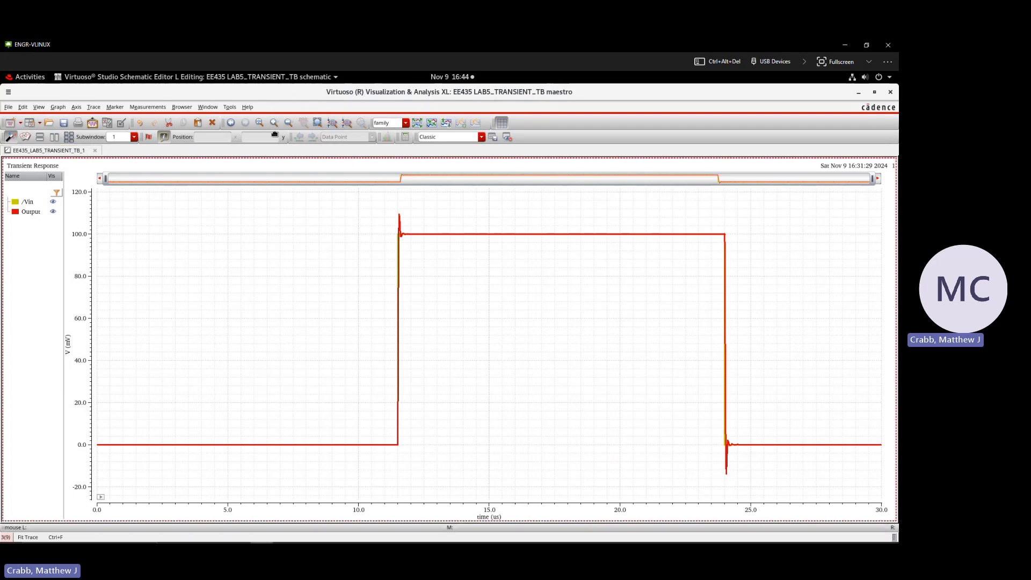
{"action": "left_click_drag", "start_coordinate": [275, 135], "coordinate": [289, 73]}
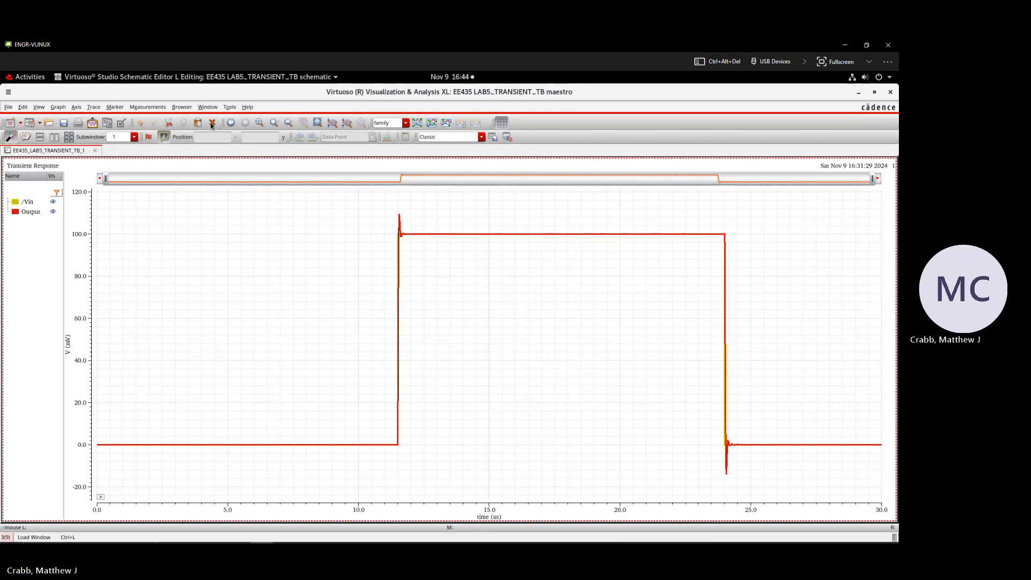
Step: Copy the Output trace to a new subwindow
{"action": "left_click", "coordinate": [400, 219]}
{"action": "right_click", "coordinate": [401, 219]}
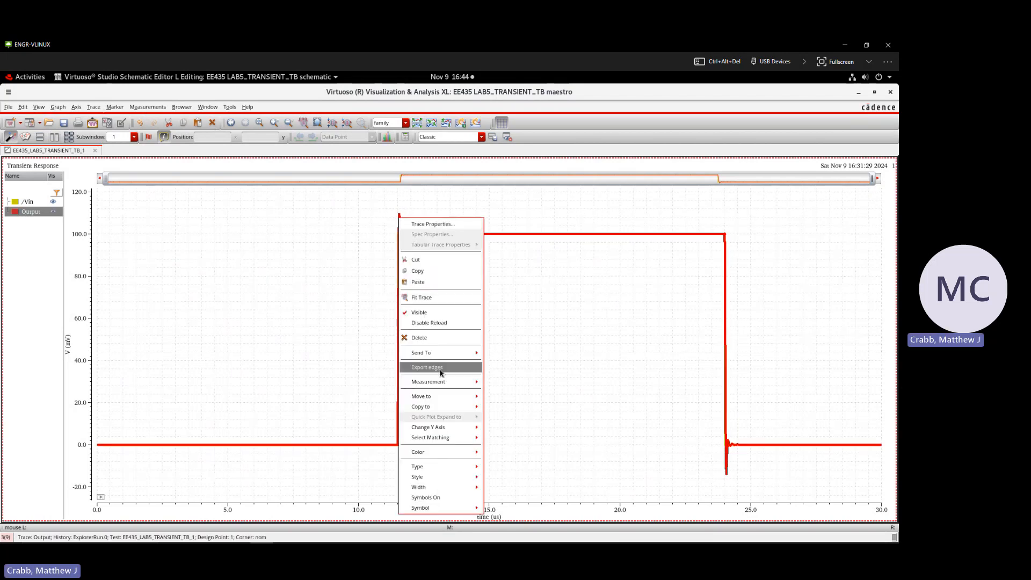
{"action": "mouse_move", "coordinate": [440, 406]}
{"action": "left_click", "coordinate": [497, 418]}
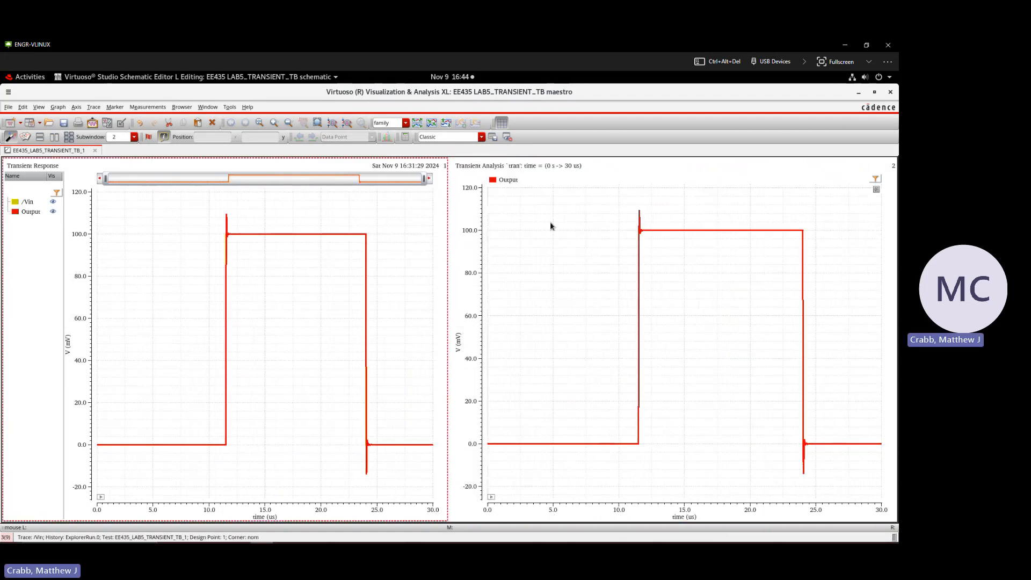
Step: Activate each of the two subwindows in turn, and remove the one holding the copied Output trace
{"action": "left_click", "coordinate": [551, 225]}
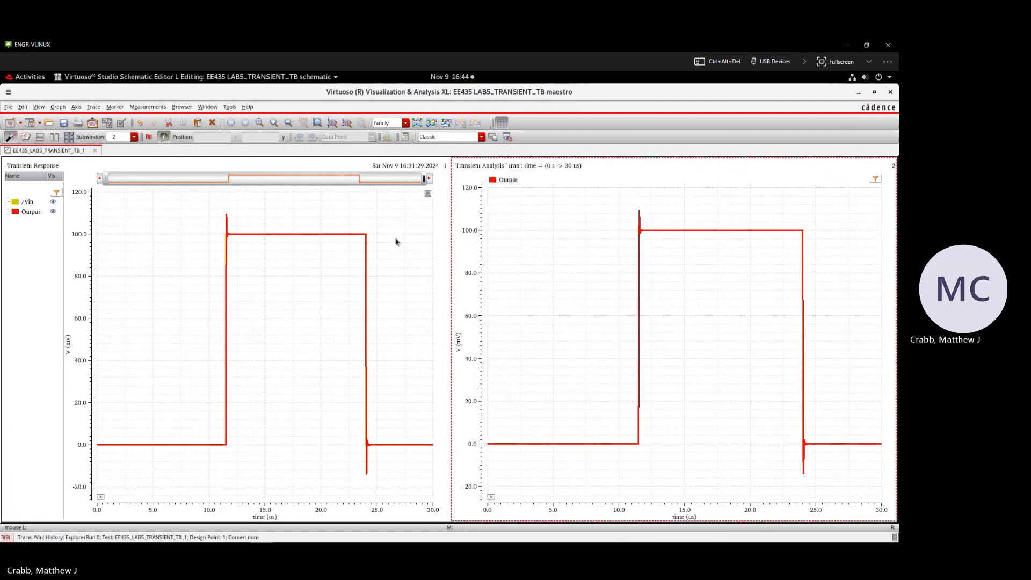
{"action": "left_click", "coordinate": [396, 242]}
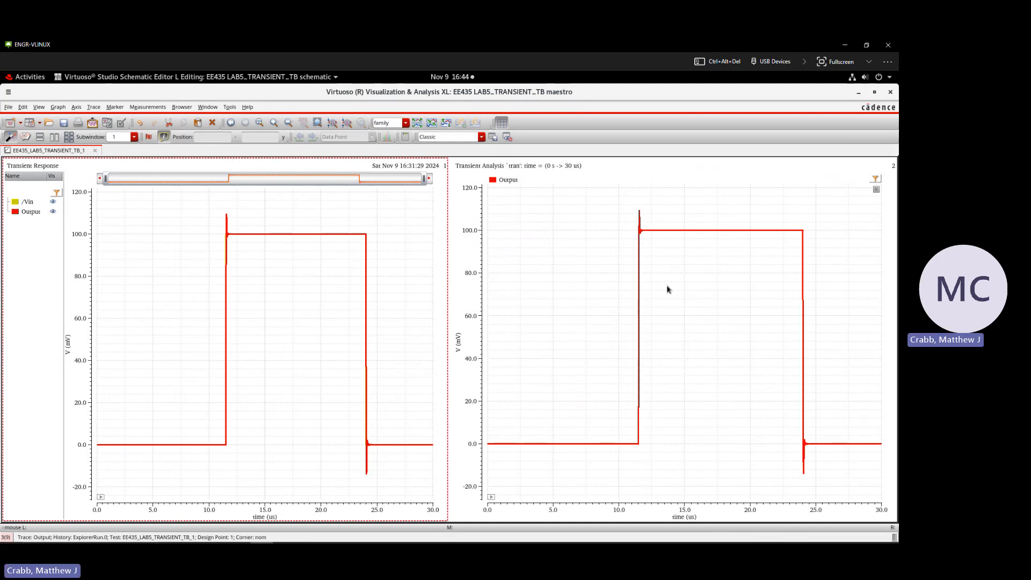
{"action": "left_click", "coordinate": [537, 239]}
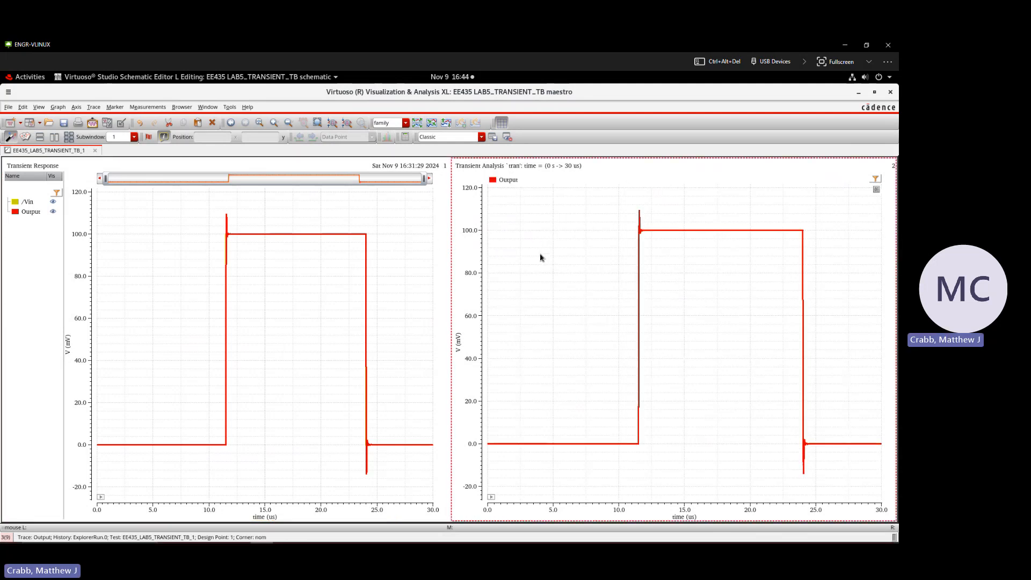
{"action": "right_click", "coordinate": [540, 257]}
{"action": "left_click", "coordinate": [573, 376]}
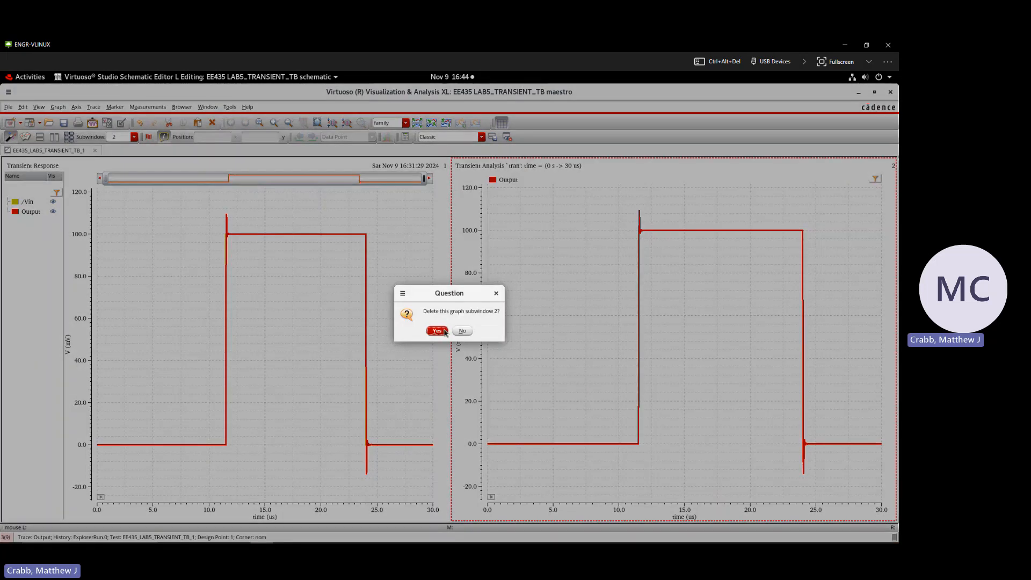
{"action": "left_click", "coordinate": [437, 331]}
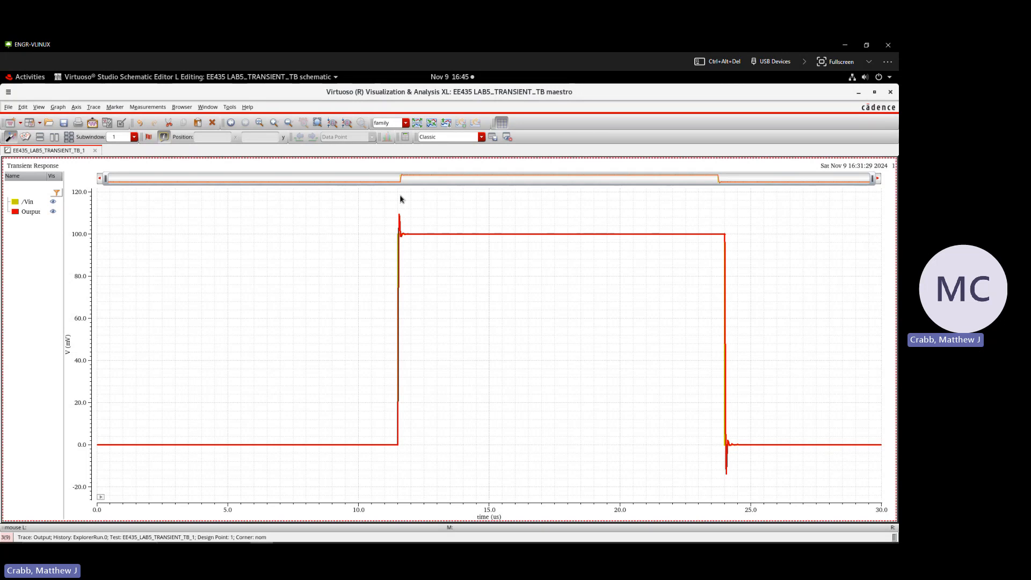
Step: Split the /Vin and Output traces into separate strips, and combine all analog traces again
{"action": "left_click", "coordinate": [27, 202]}
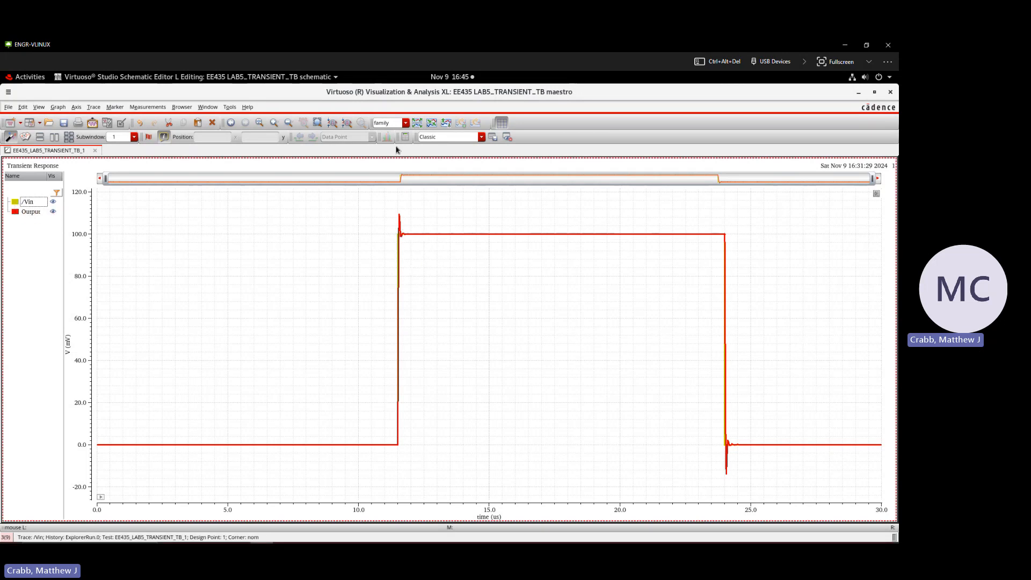
{"action": "left_click", "coordinate": [418, 124]}
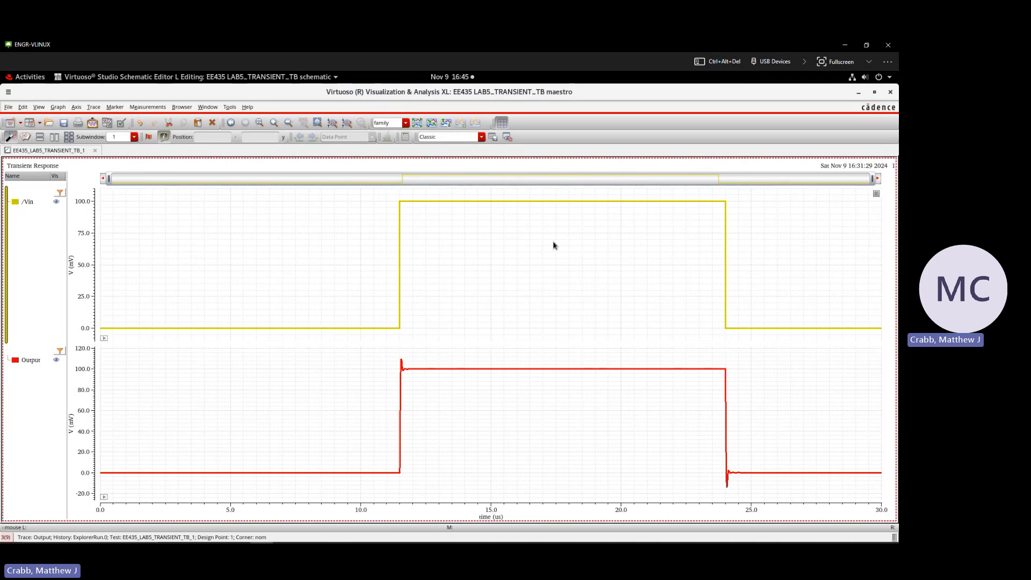
{"action": "left_click", "coordinate": [432, 126]}
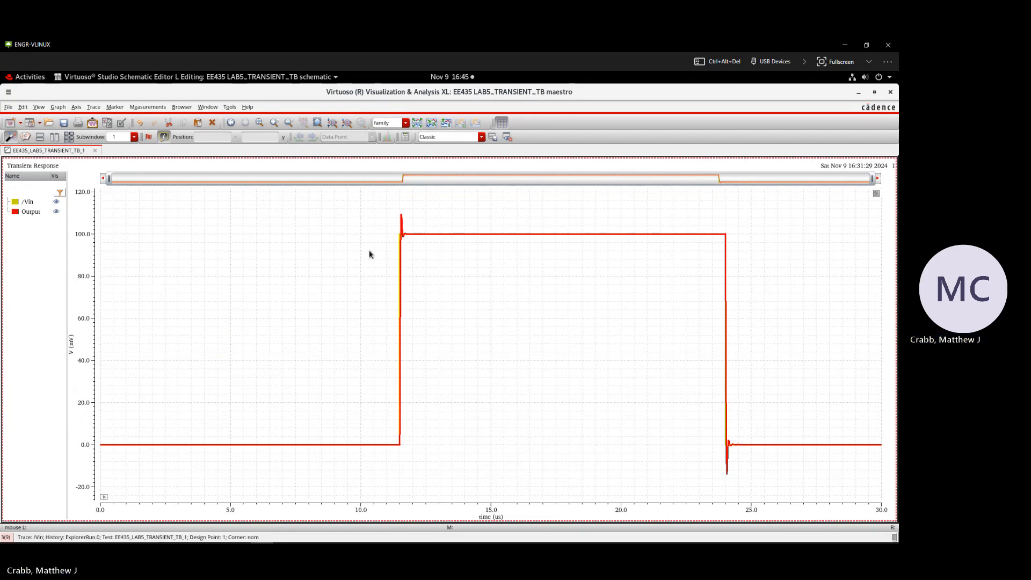
Step: With the Output trace selected, split the current strip and recombine all analog traces into one
{"action": "left_click", "coordinate": [423, 234]}
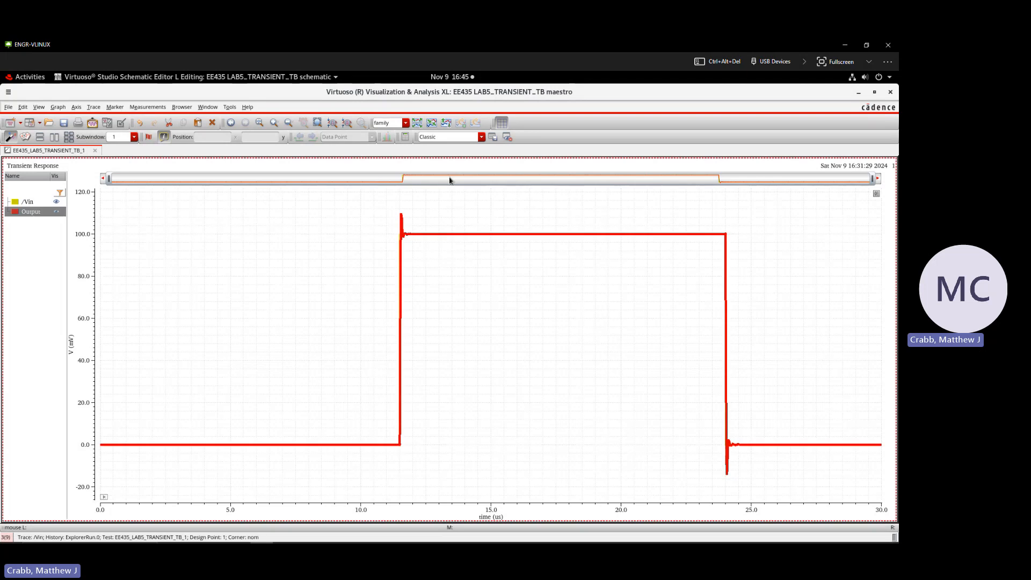
{"action": "left_click", "coordinate": [445, 124]}
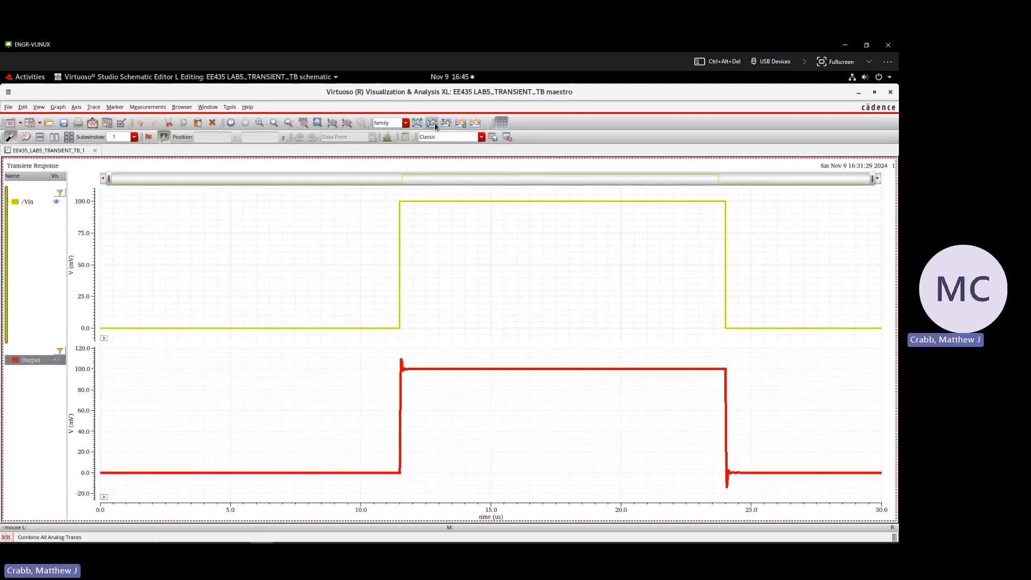
{"action": "left_click", "coordinate": [433, 123]}
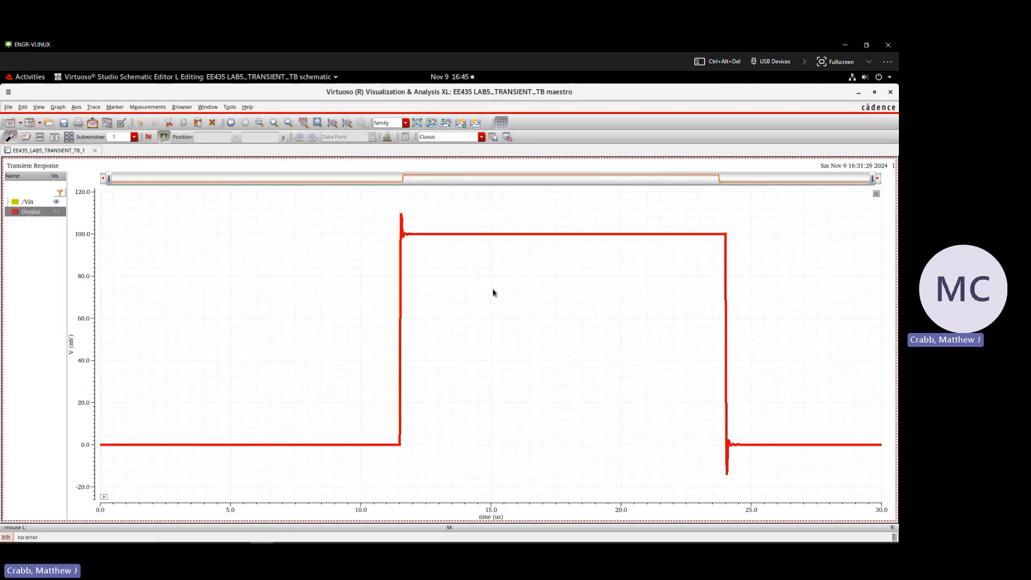
Step: Copy the Output trace to a new strip, and move the copy back into the strip with the original traces
{"action": "left_click", "coordinate": [404, 228]}
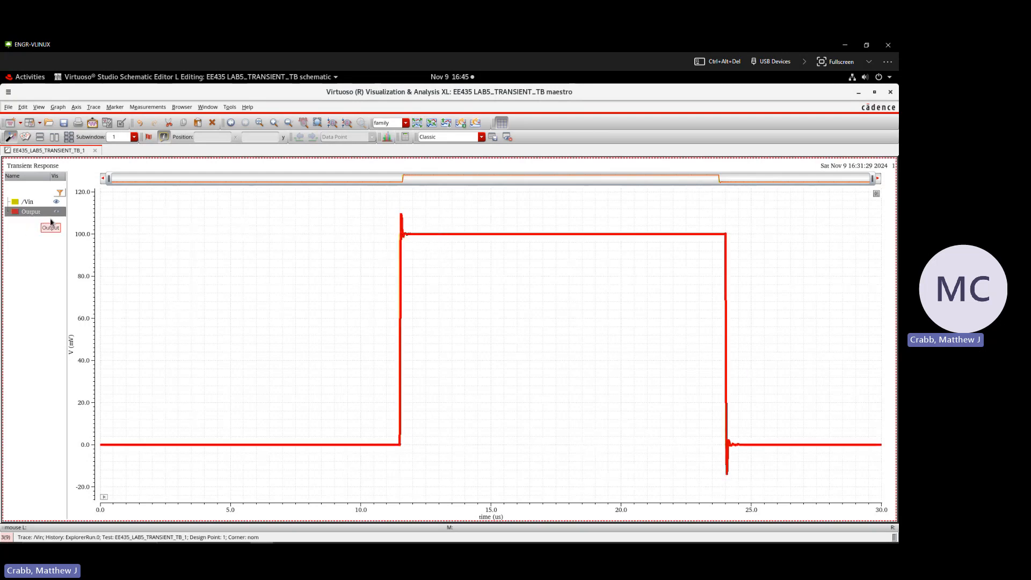
{"action": "right_click", "coordinate": [404, 228]}
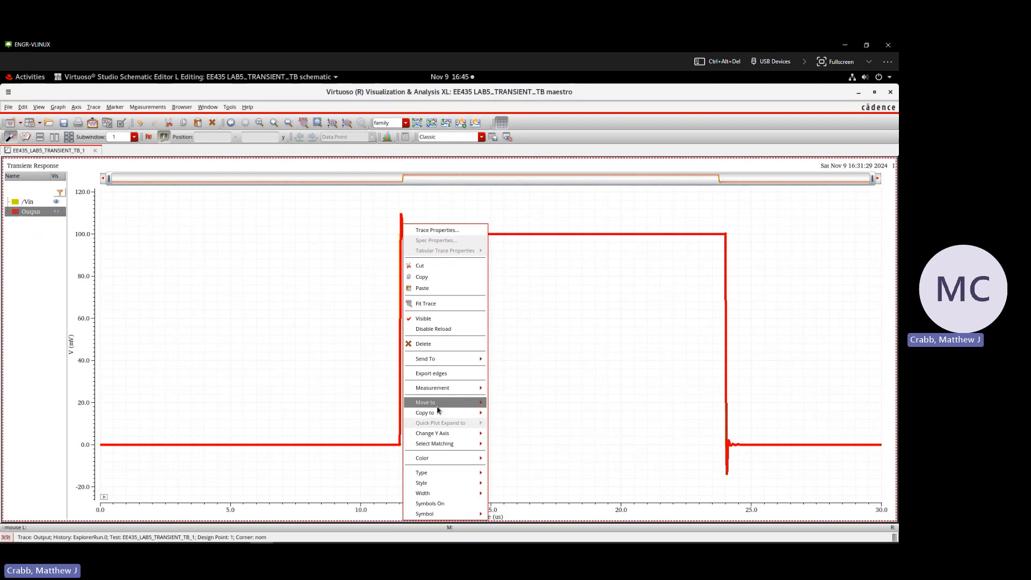
{"action": "mouse_move", "coordinate": [439, 415]}
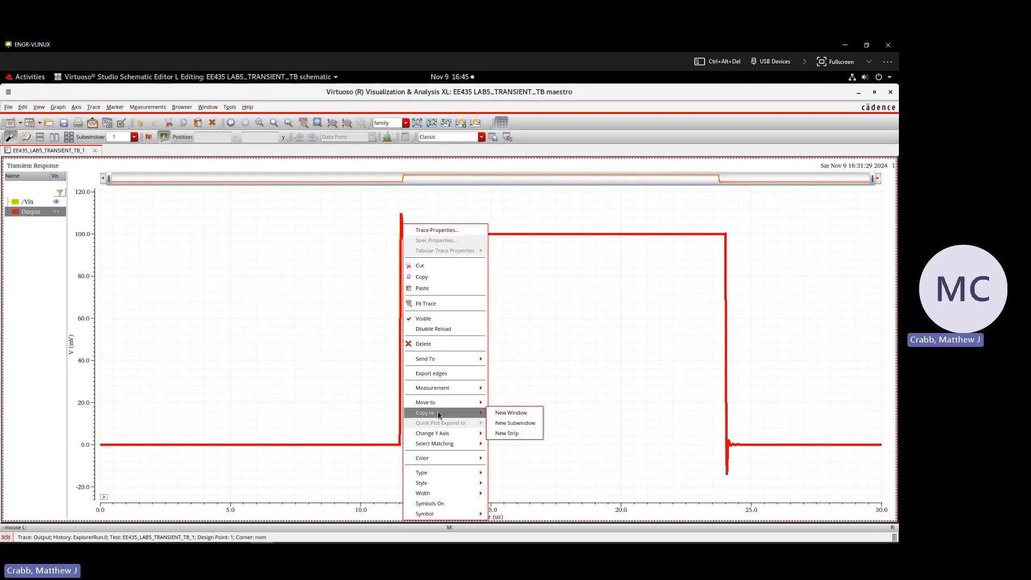
{"action": "left_click", "coordinate": [507, 433]}
{"action": "mouse_move", "coordinate": [55, 374]}
{"action": "left_mouse_down"}
{"action": "mouse_move", "coordinate": [37, 320]}
{"action": "mouse_move", "coordinate": [30, 226]}
{"action": "left_mouse_up"}
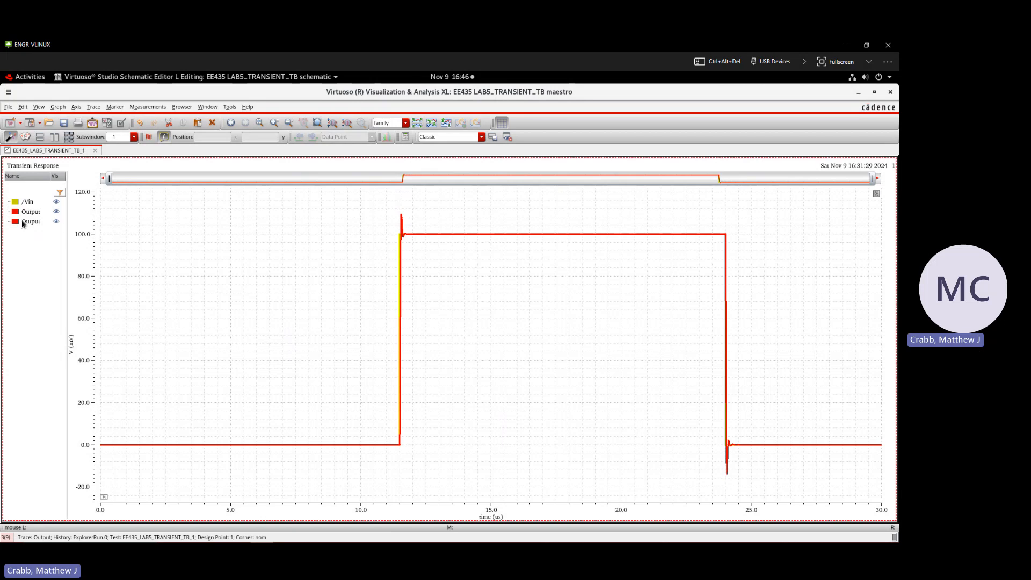
Step: Change the color of the copied Output trace to blue
{"action": "right_click", "coordinate": [23, 221]}
{"action": "mouse_move", "coordinate": [70, 453]}
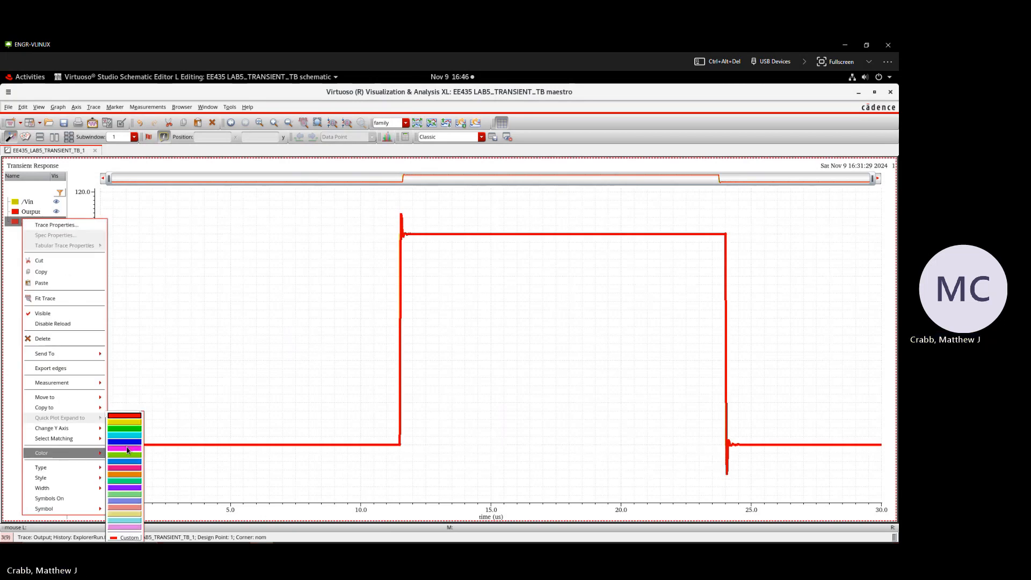
{"action": "left_click", "coordinate": [124, 449]}
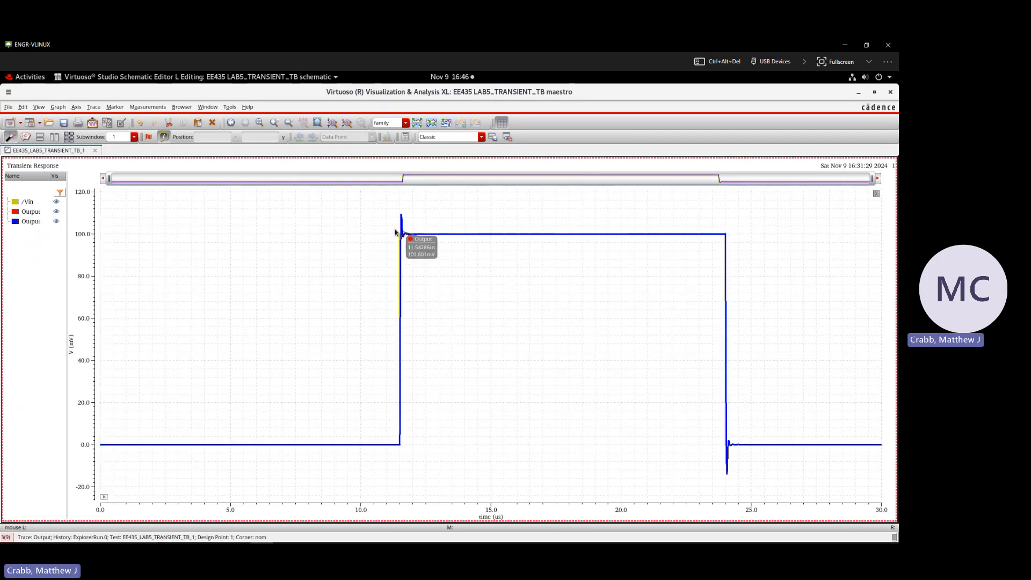
Step: Move the red Output trace to a new strip, and return it to the strip with the other traces
{"action": "left_click", "coordinate": [405, 241]}
{"action": "left_click", "coordinate": [404, 238]}
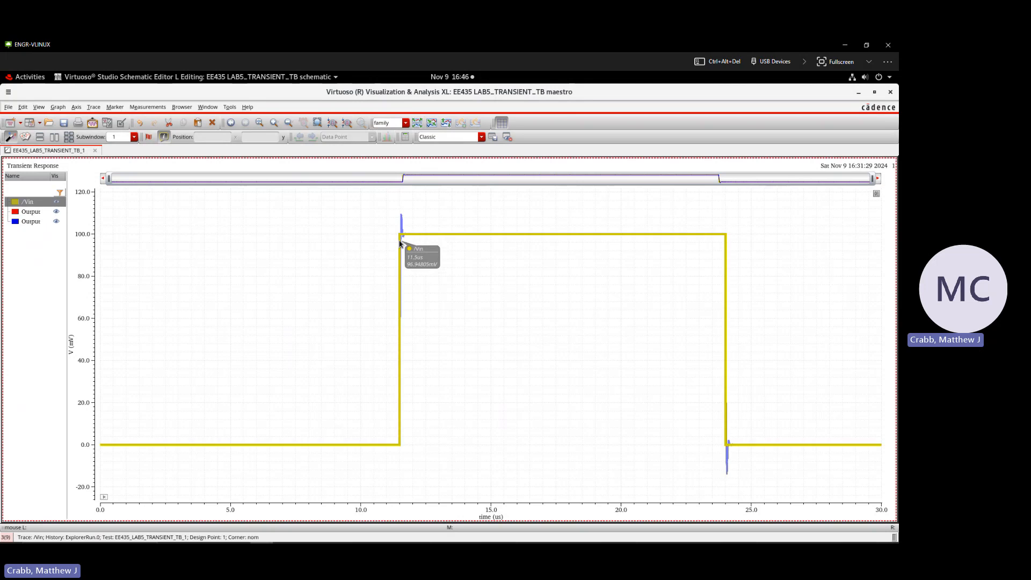
{"action": "left_click", "coordinate": [403, 225]}
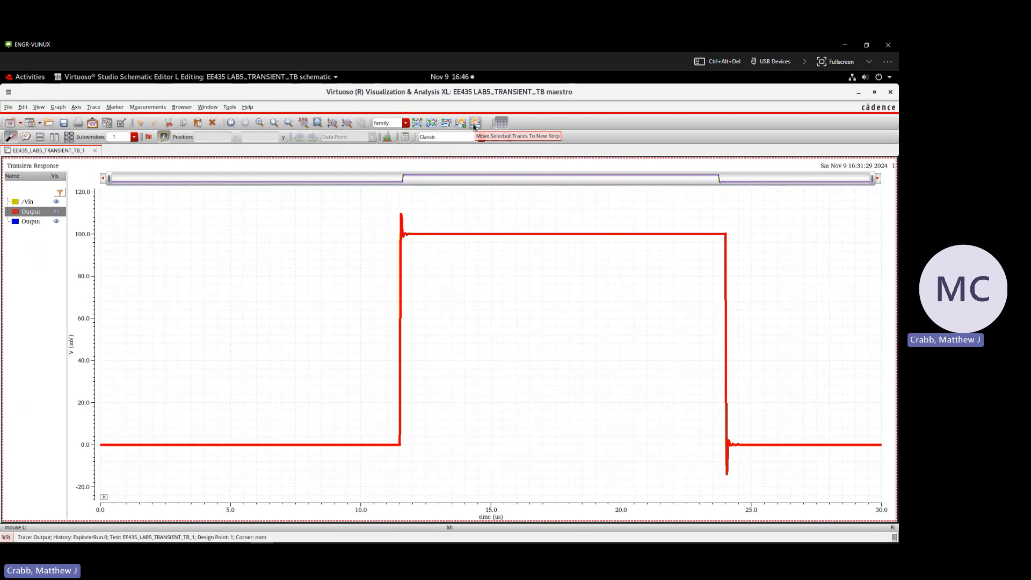
{"action": "left_click", "coordinate": [475, 123]}
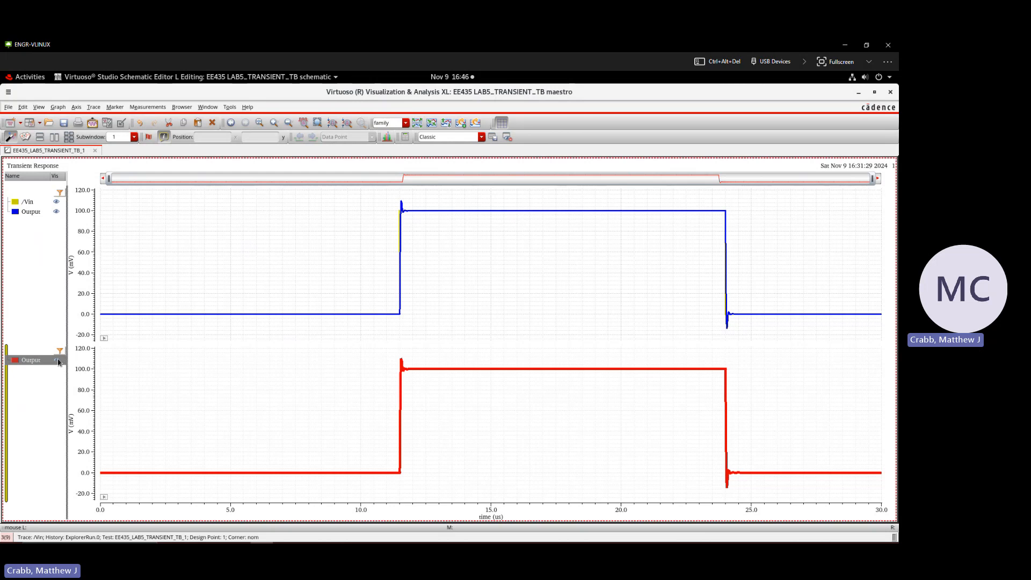
{"action": "mouse_move", "coordinate": [32, 359]}
{"action": "left_mouse_down"}
{"action": "mouse_move", "coordinate": [46, 358]}
{"action": "mouse_move", "coordinate": [41, 231]}
{"action": "mouse_move", "coordinate": [45, 368]}
{"action": "mouse_move", "coordinate": [43, 235]}
{"action": "left_mouse_up"}
Step: Delete the blue duplicate Output trace
{"action": "left_click", "coordinate": [30, 213]}
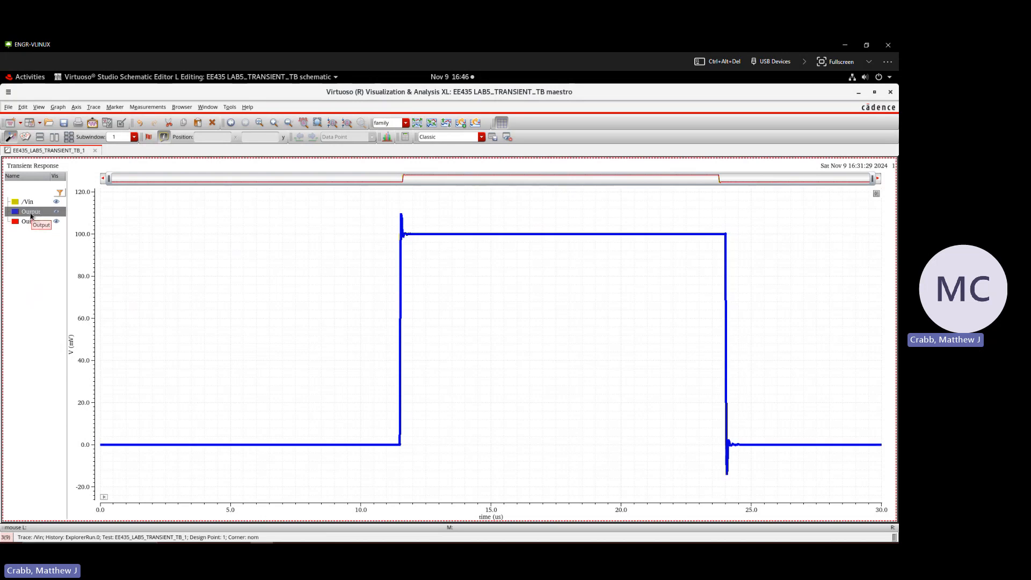
{"action": "right_click", "coordinate": [30, 215]}
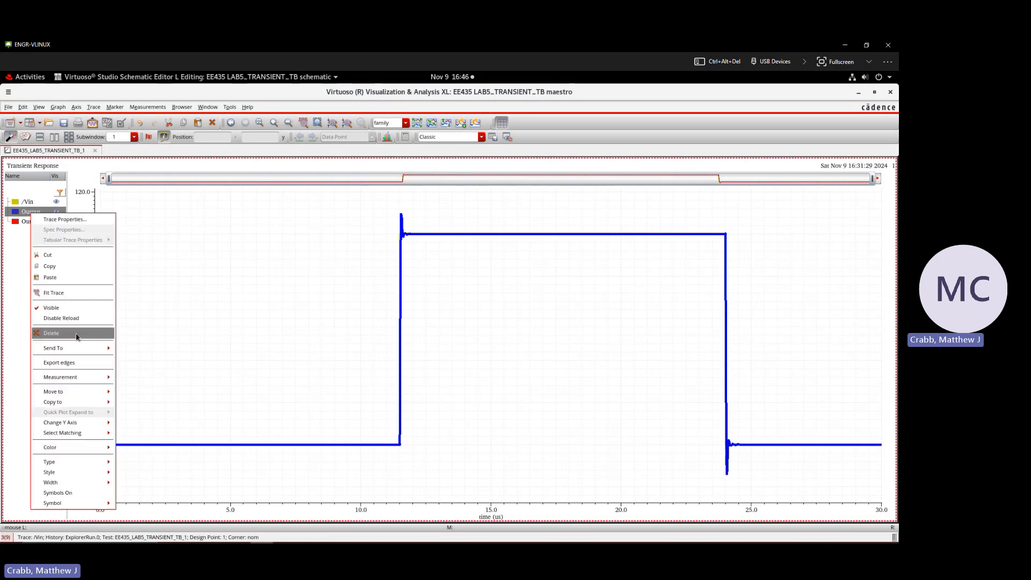
{"action": "left_click", "coordinate": [77, 337]}
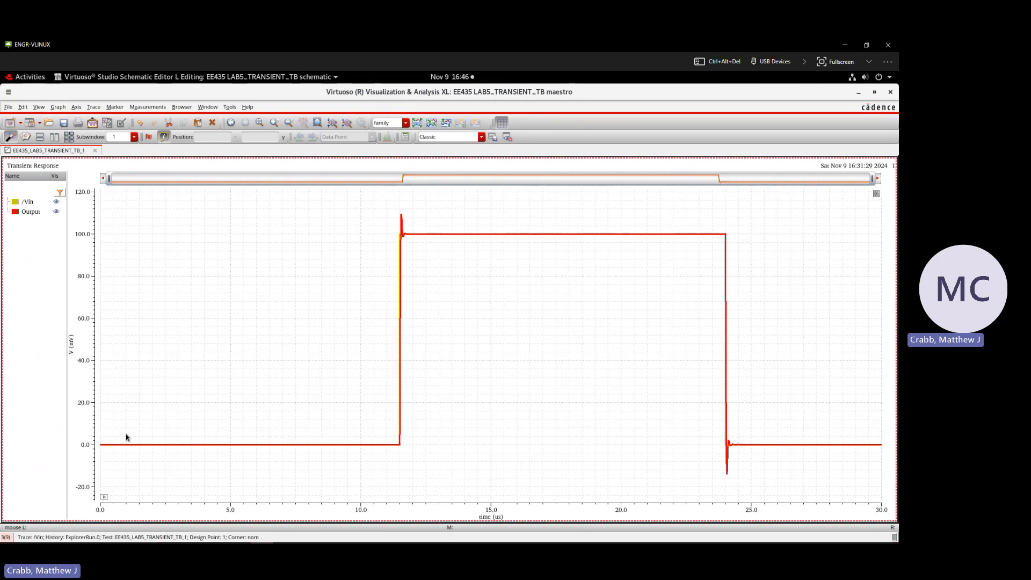
Step: Narrow the displayed time range to about 1 us around the rising edge to examine the output overshoot, and shift it slightly earlier
{"action": "mouse_move", "coordinate": [405, 226]}
{"action": "mouse_move", "coordinate": [107, 180]}
{"action": "left_click_drag", "start_coordinate": [112, 180], "coordinate": [386, 186]}
{"action": "left_click_drag", "start_coordinate": [870, 179], "coordinate": [401, 187]}
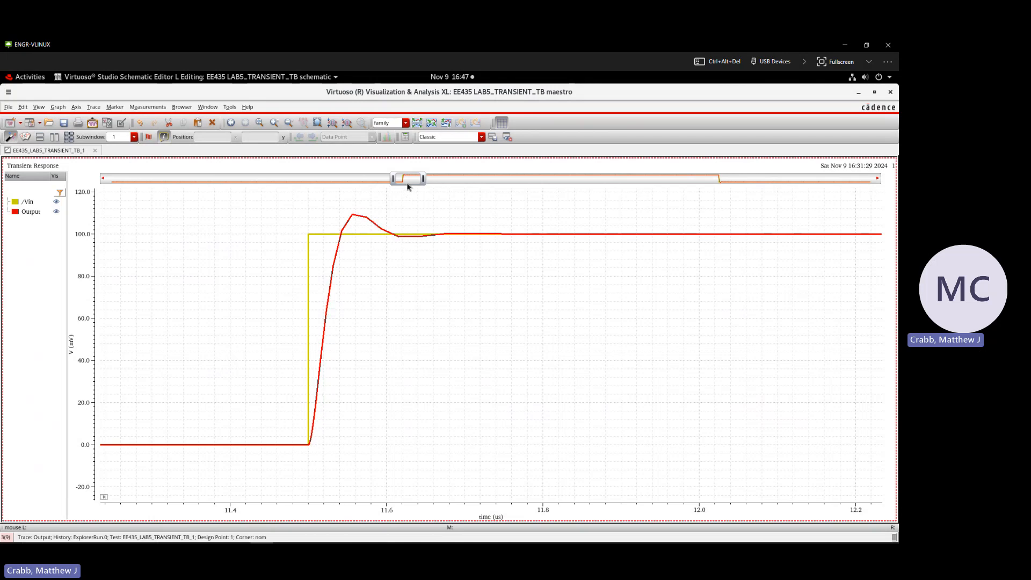
{"action": "mouse_move", "coordinate": [405, 183]}
{"action": "left_mouse_down"}
{"action": "mouse_move", "coordinate": [376, 183]}
{"action": "mouse_move", "coordinate": [597, 180]}
{"action": "mouse_move", "coordinate": [718, 214]}
{"action": "mouse_move", "coordinate": [398, 223]}
{"action": "left_mouse_up"}
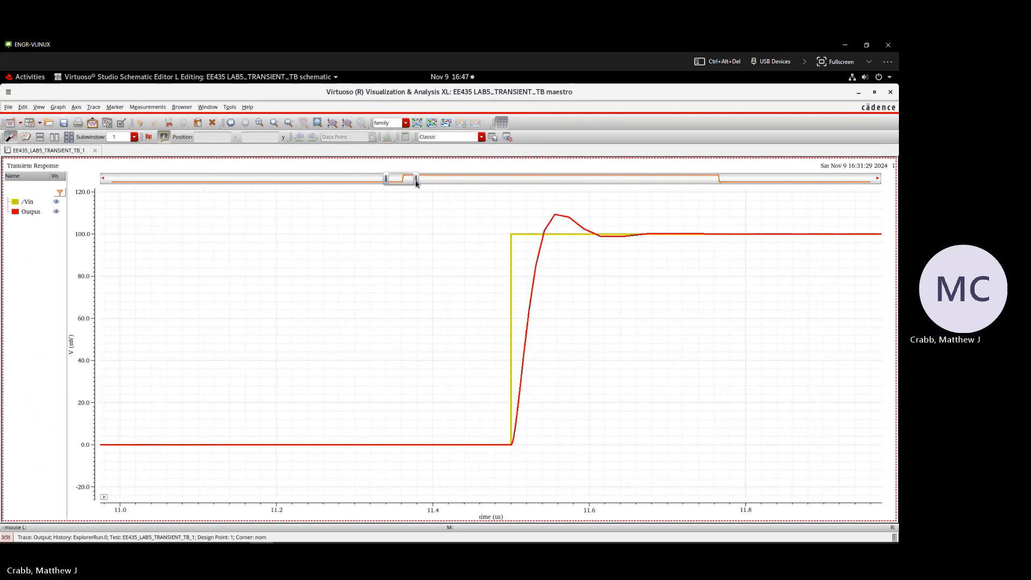
Step: Expand the displayed time range back to the full 0 to 30 us simulation
{"action": "left_click_drag", "start_coordinate": [416, 179], "coordinate": [420, 179]}
{"action": "left_click_drag", "start_coordinate": [512, 181], "coordinate": [884, 177]}
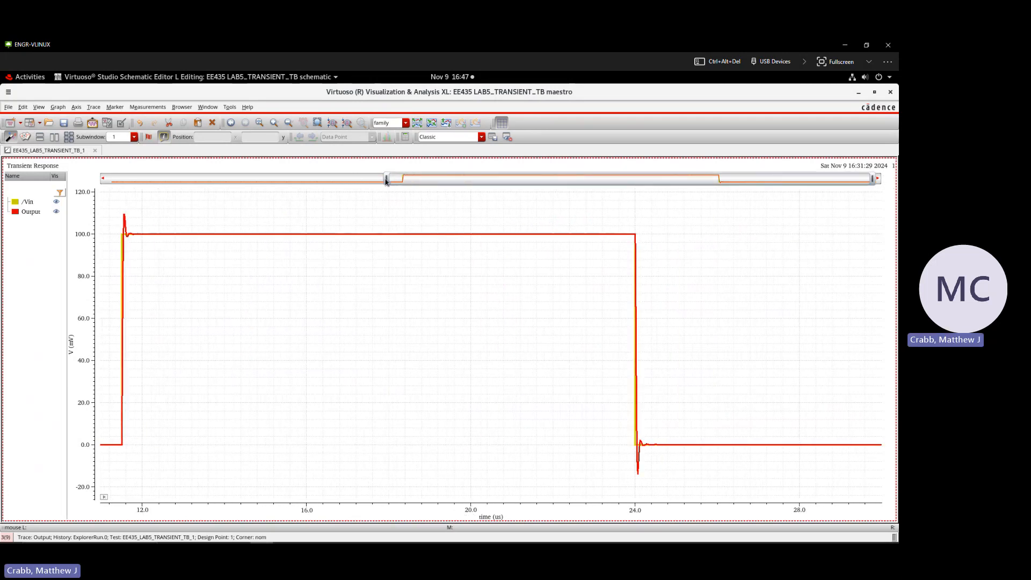
{"action": "left_click_drag", "start_coordinate": [386, 179], "coordinate": [70, 185]}
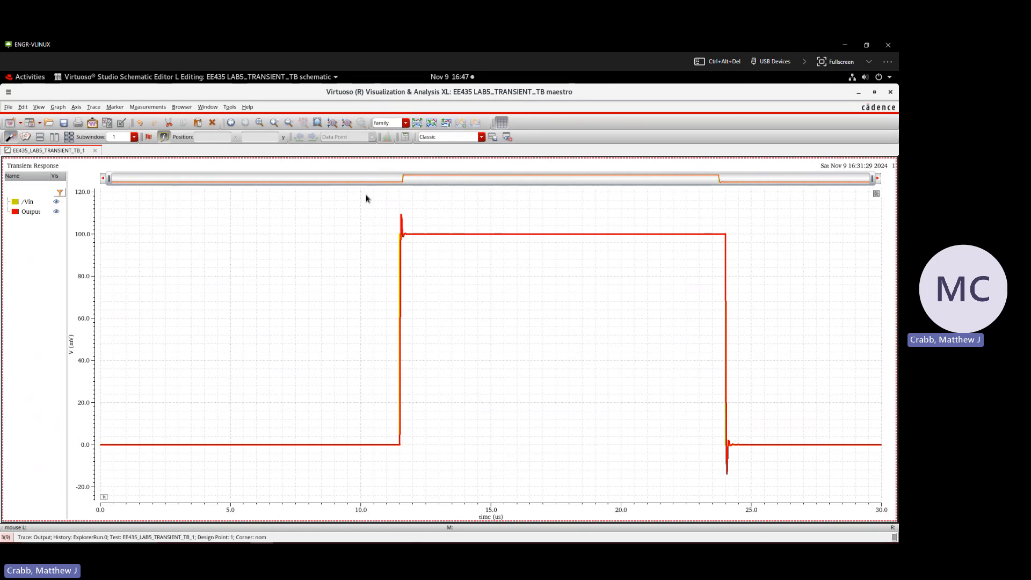
Step: Zoom in on the rising edge near 11.5 us in two passes, and fit the full plot back into view
{"action": "left_click_drag", "start_coordinate": [370, 204], "coordinate": [444, 463]}
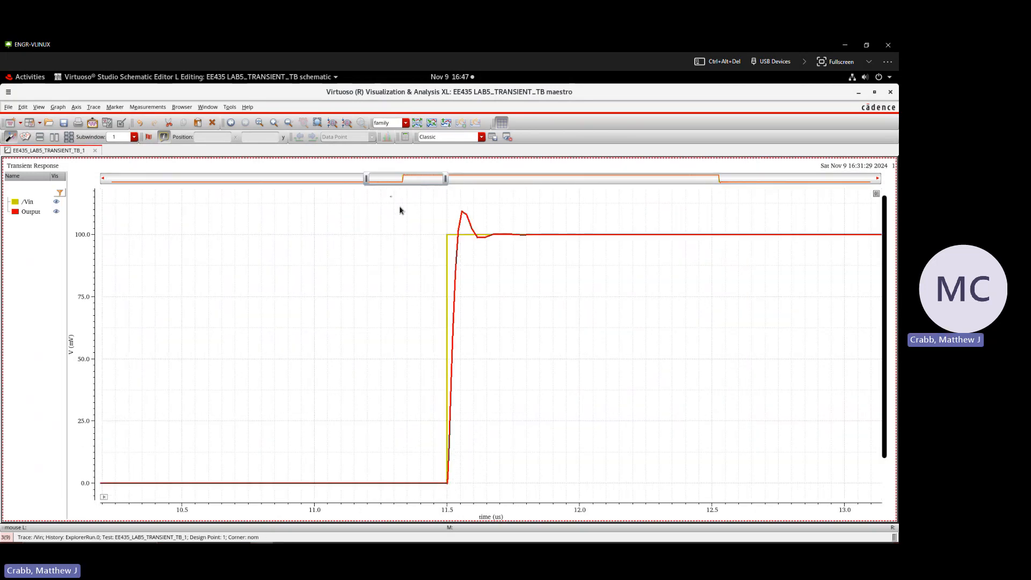
{"action": "left_click_drag", "start_coordinate": [390, 199], "coordinate": [560, 497]}
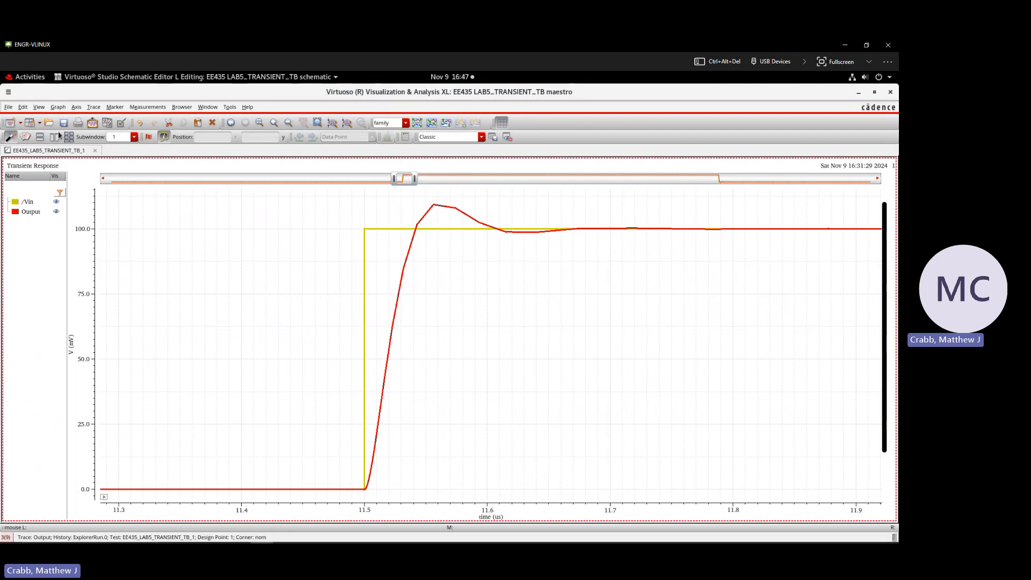
{"action": "left_click", "coordinate": [39, 107]}
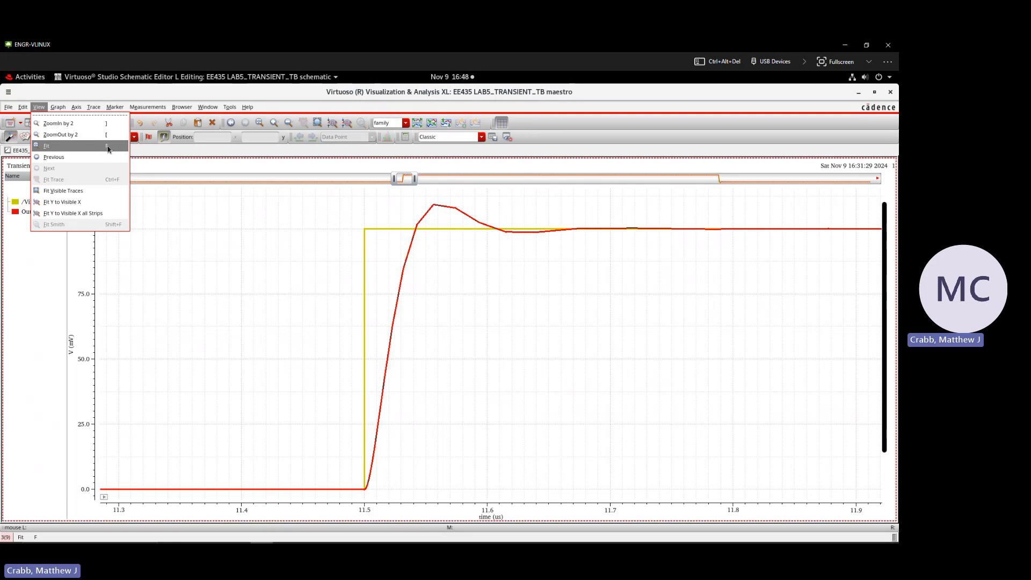
{"action": "left_click", "coordinate": [105, 151]}
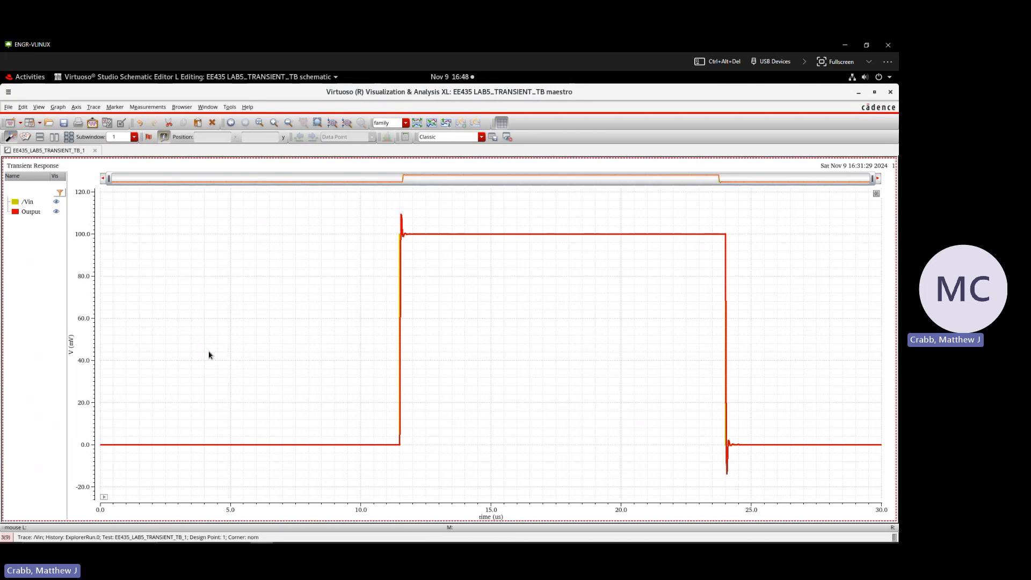
Step: Rename the red Output trace as out in its trace properties
{"action": "right_click_drag", "start_coordinate": [391, 211], "coordinate": [426, 458]}
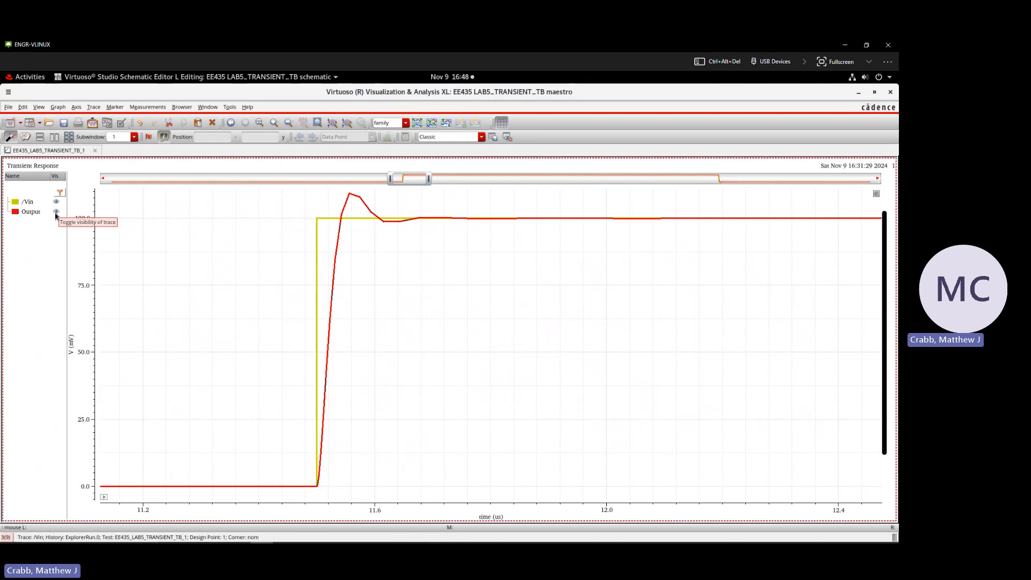
{"action": "left_click", "coordinate": [339, 245]}
{"action": "mouse_move", "coordinate": [338, 245]}
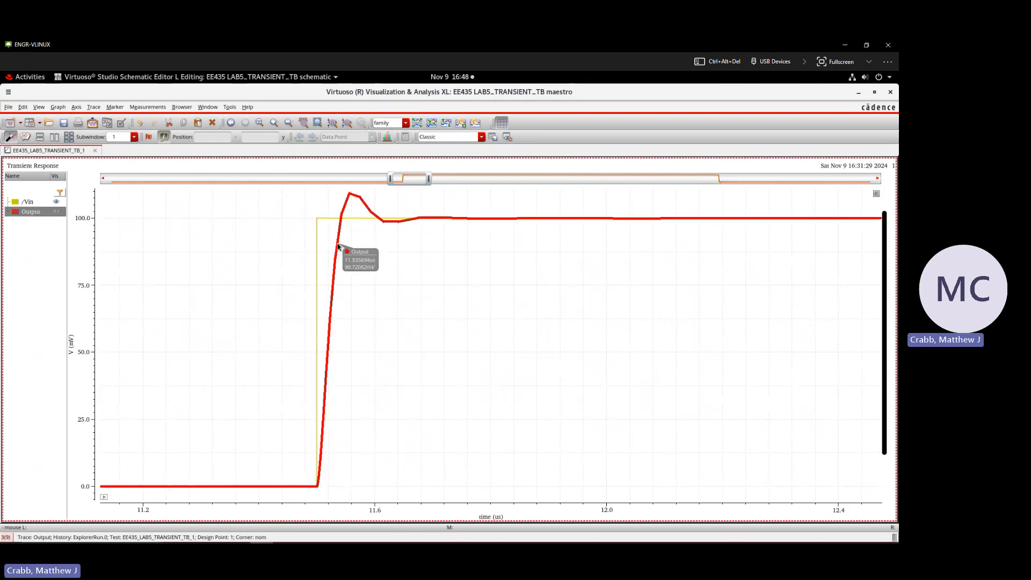
{"action": "right_click", "coordinate": [338, 247]}
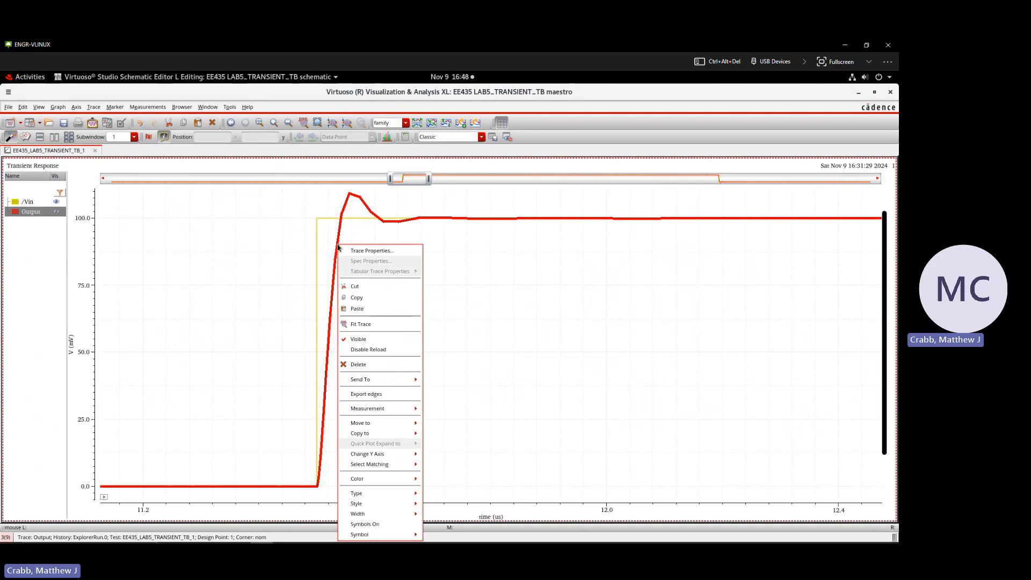
{"action": "left_click", "coordinate": [361, 251]}
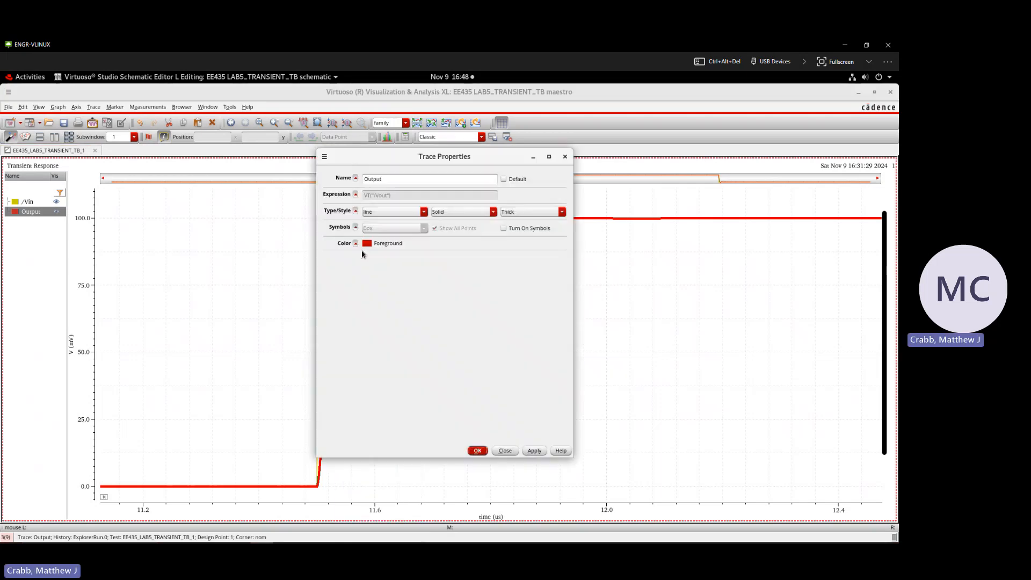
{"action": "left_click_drag", "start_coordinate": [376, 157], "coordinate": [560, 182]}
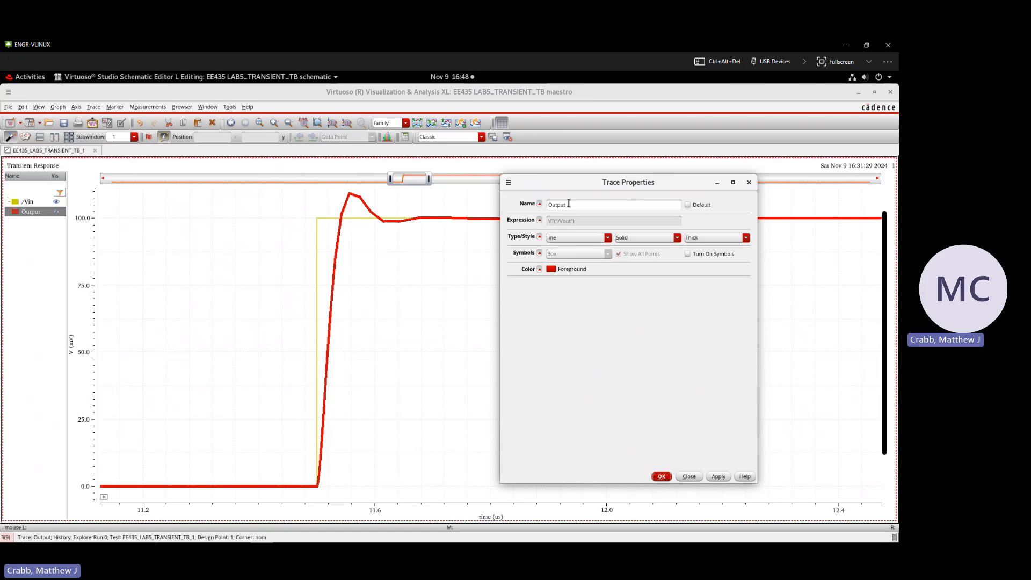
{"action": "left_click_drag", "start_coordinate": [570, 204], "coordinate": [539, 203]}
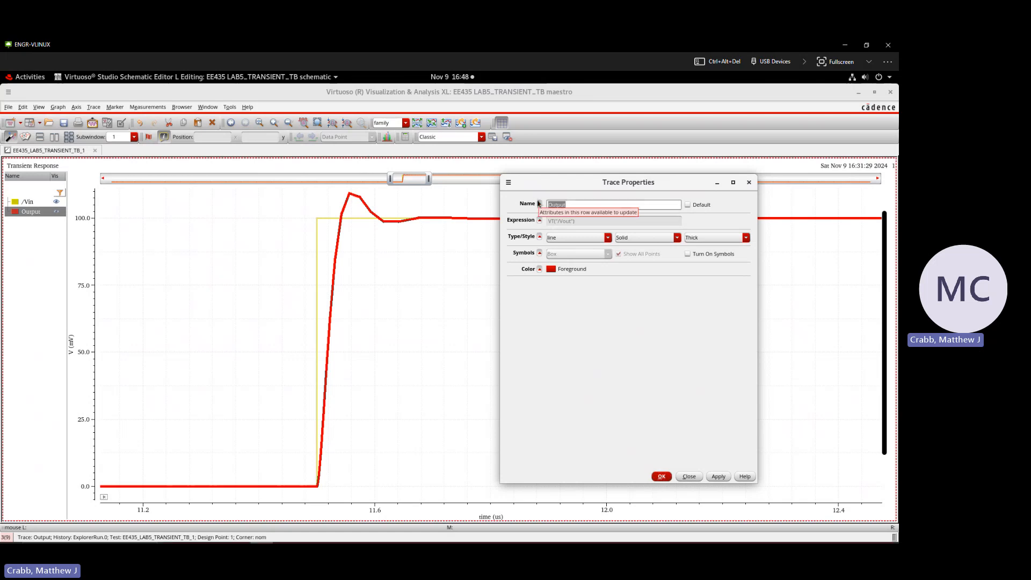
{"action": "type", "text": "out"}
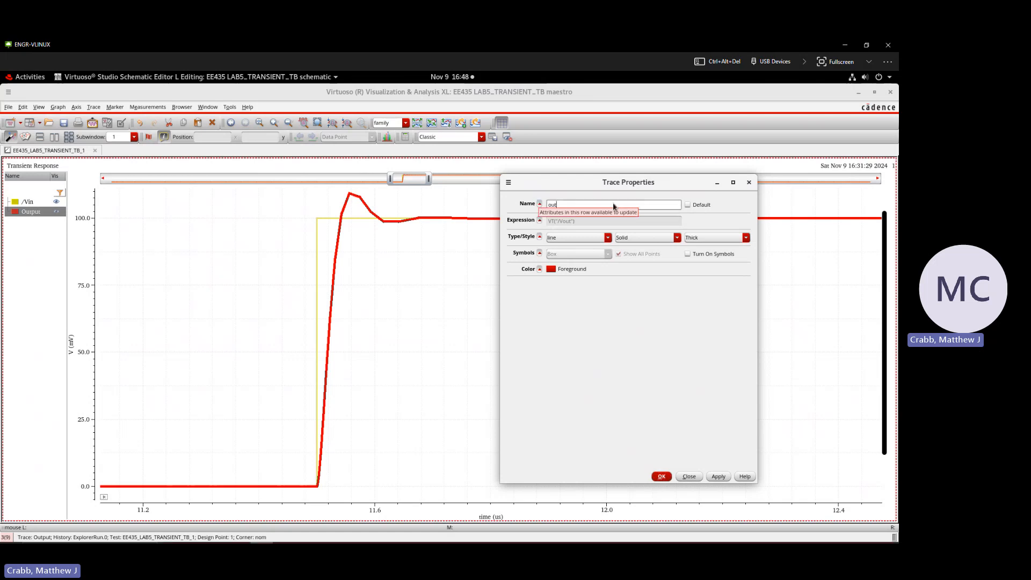
{"action": "left_click", "coordinate": [719, 477]}
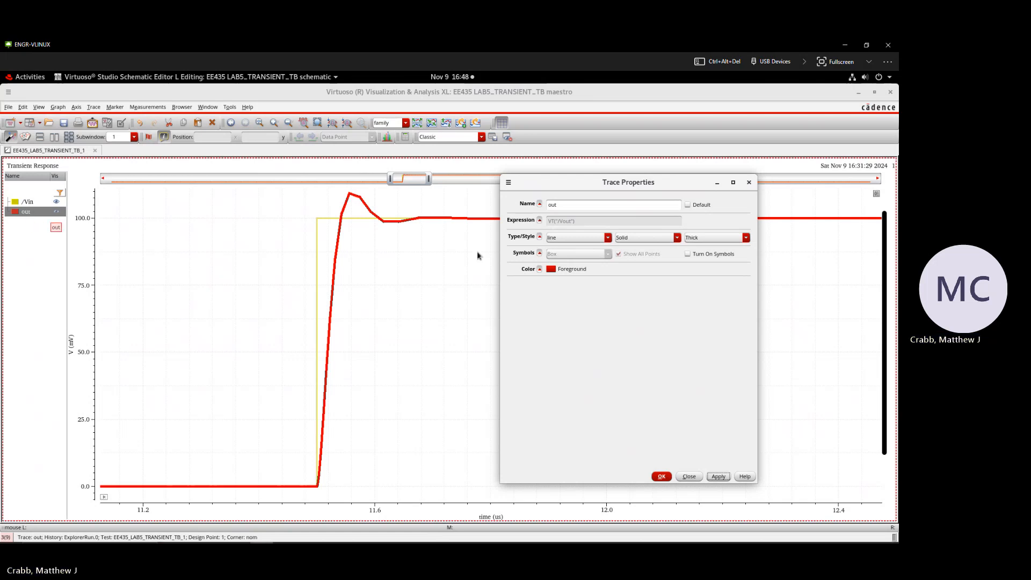
Step: Change the out trace's foreground color from the basic colors to green and apply it
{"action": "left_click", "coordinate": [551, 270]}
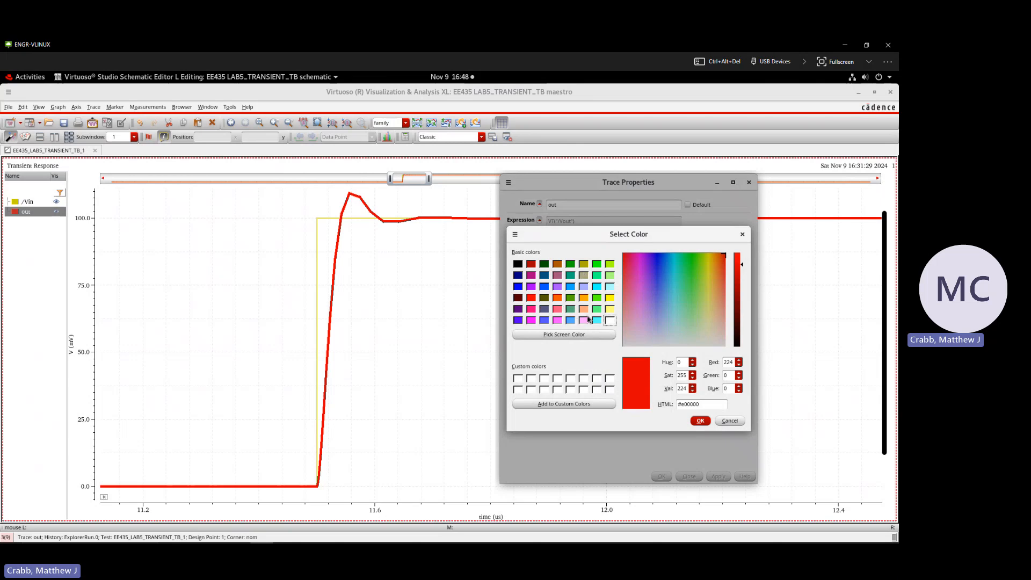
{"action": "left_click", "coordinate": [570, 264]}
{"action": "left_click", "coordinate": [700, 421]}
{"action": "left_click", "coordinate": [718, 476]}
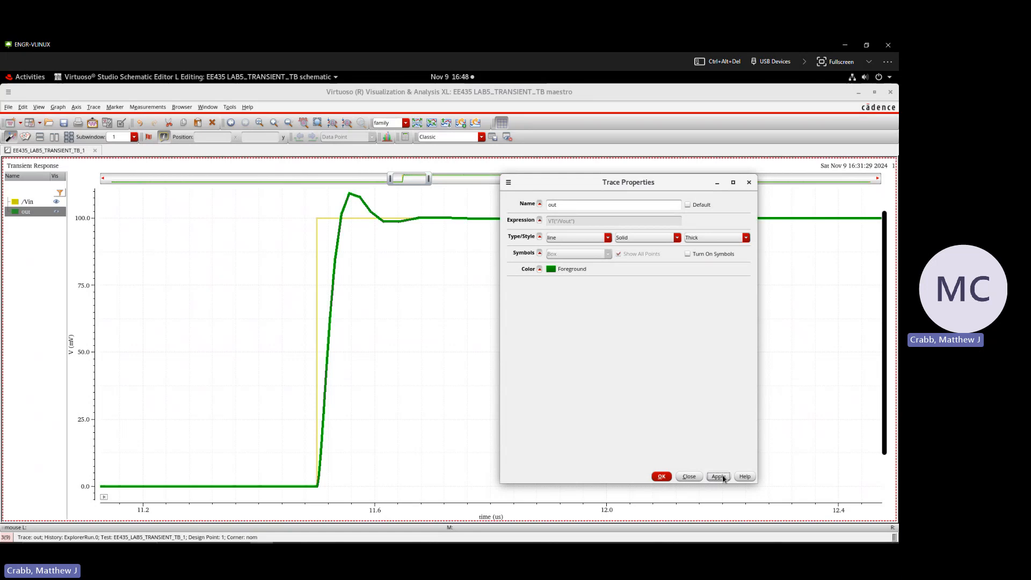
Step: Try the Dot and Dash line styles on the out trace, and return it to Solid
{"action": "left_click", "coordinate": [632, 239]}
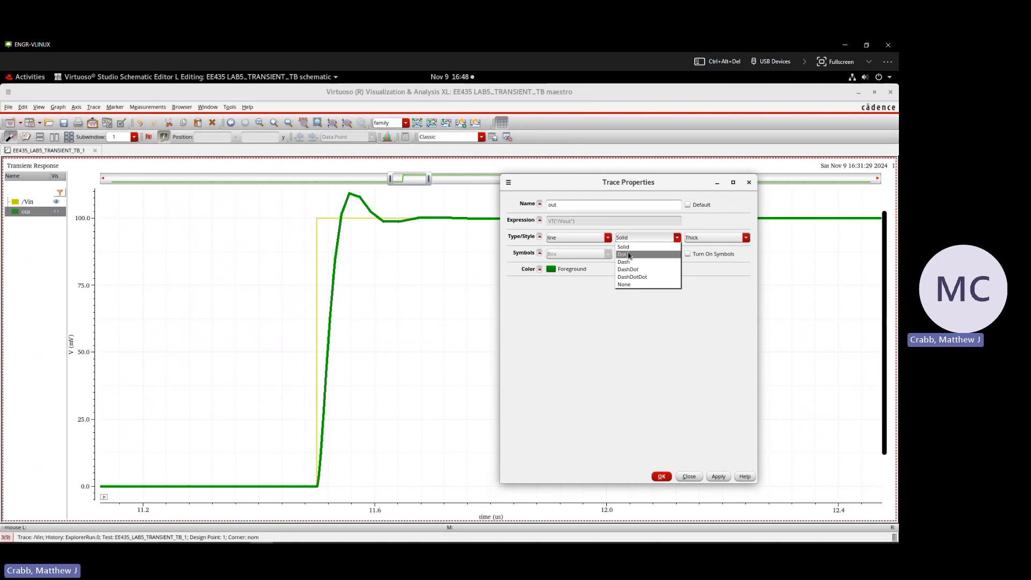
{"action": "left_click", "coordinate": [630, 254]}
{"action": "left_click", "coordinate": [716, 476]}
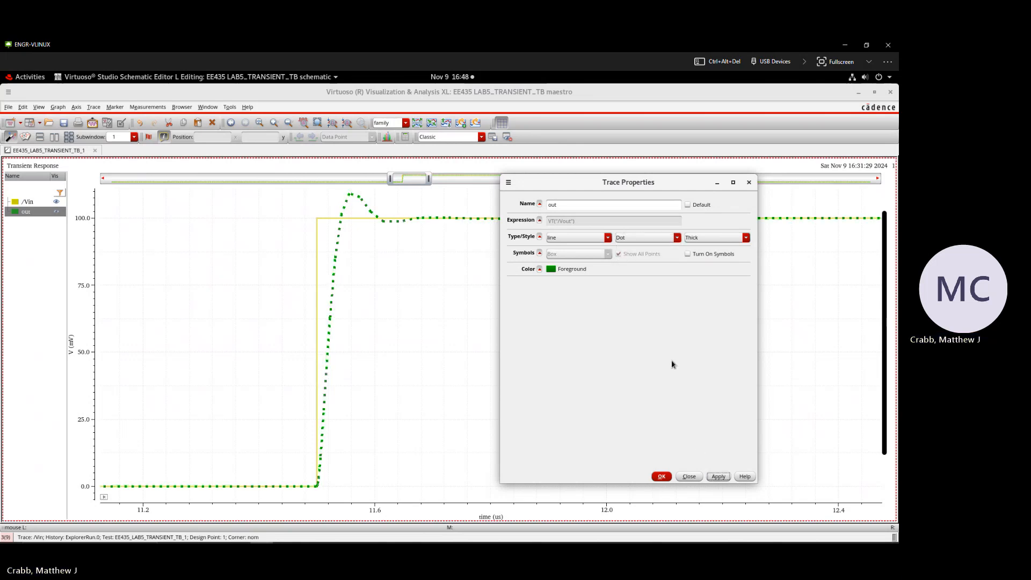
{"action": "left_click", "coordinate": [645, 239]}
{"action": "left_click", "coordinate": [631, 262]}
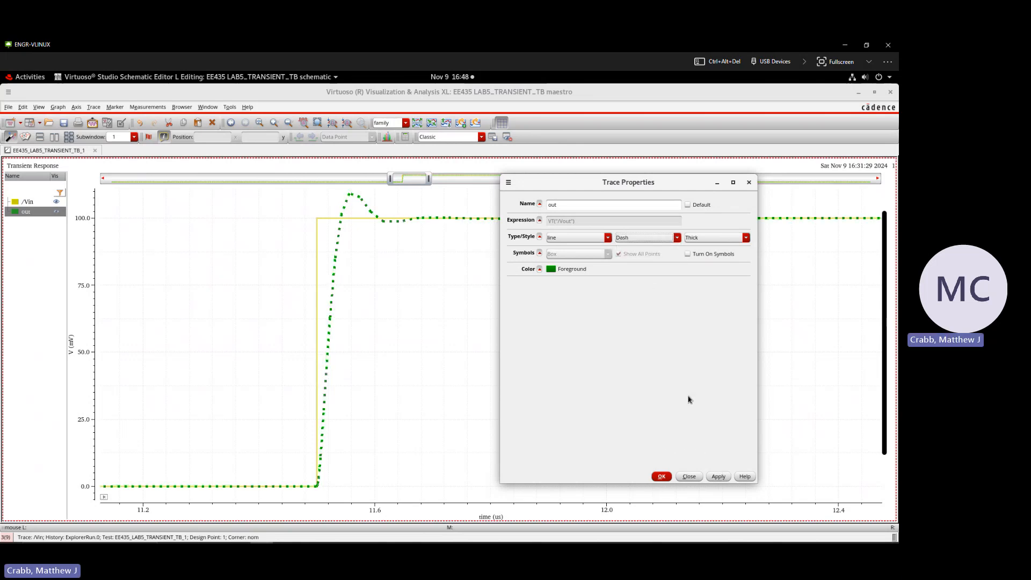
{"action": "left_click", "coordinate": [718, 476]}
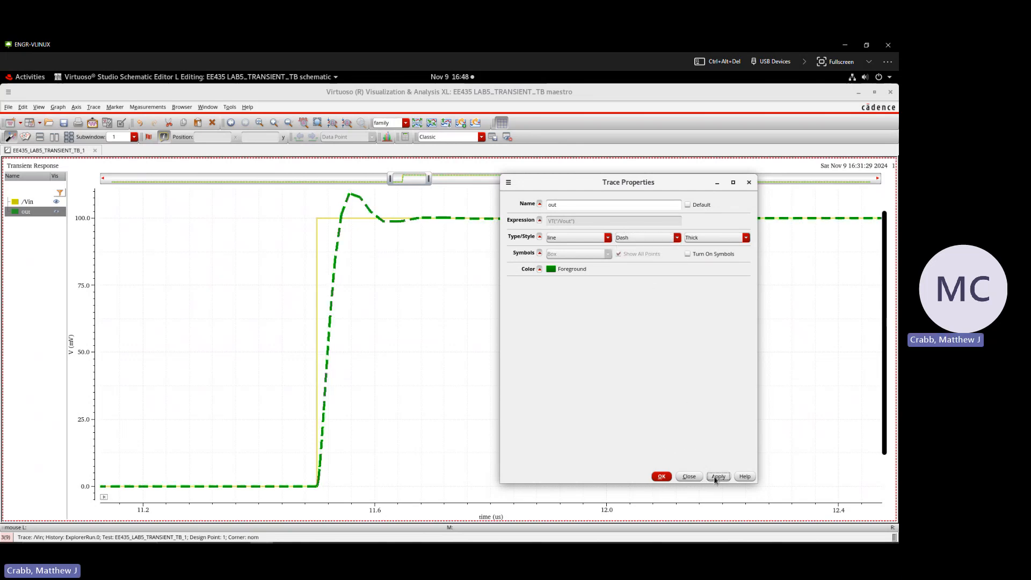
{"action": "left_click", "coordinate": [627, 239]}
{"action": "left_click", "coordinate": [627, 247]}
{"action": "left_click", "coordinate": [717, 477]}
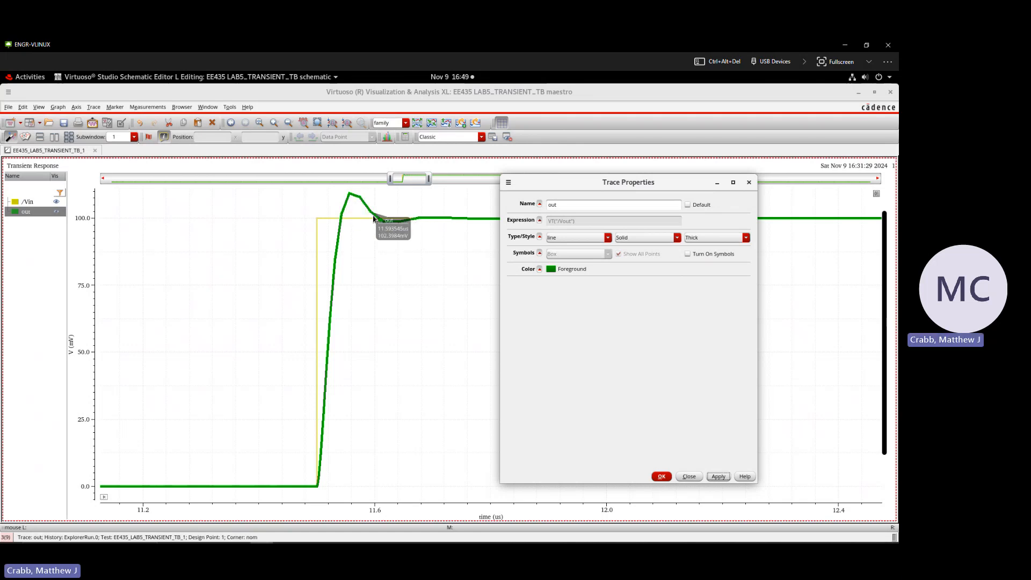
Step: Turn on symbols for the out trace with all points shown, and mark them with the X symbol
{"action": "left_click", "coordinate": [688, 254]}
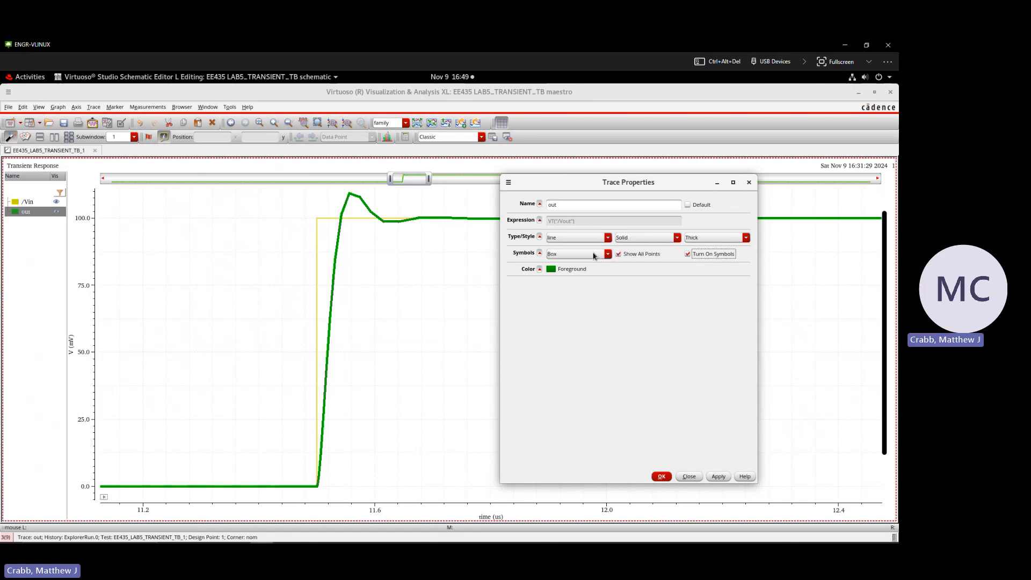
{"action": "left_click", "coordinate": [550, 257]}
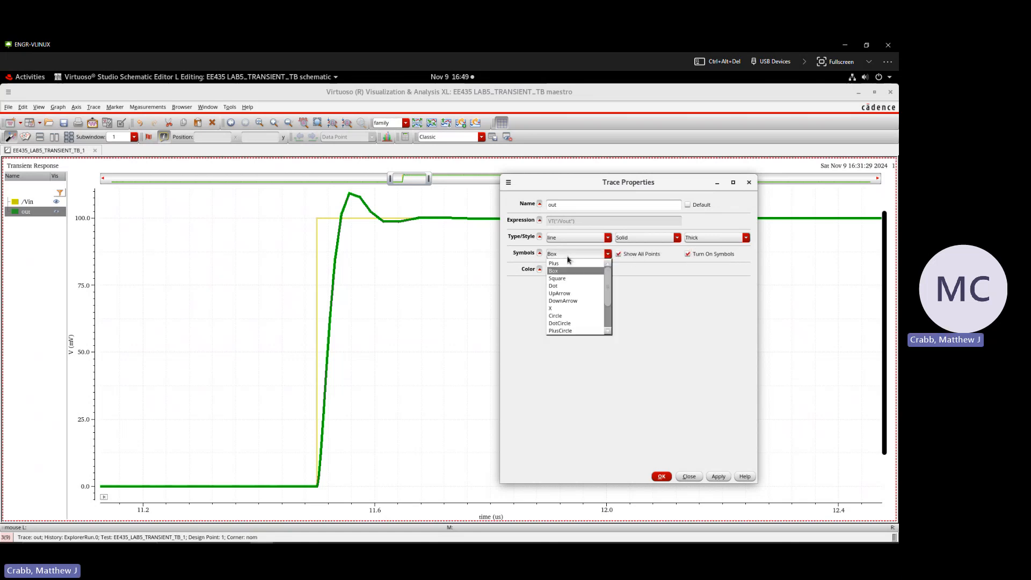
{"action": "left_click", "coordinate": [581, 308]}
{"action": "left_click", "coordinate": [720, 477]}
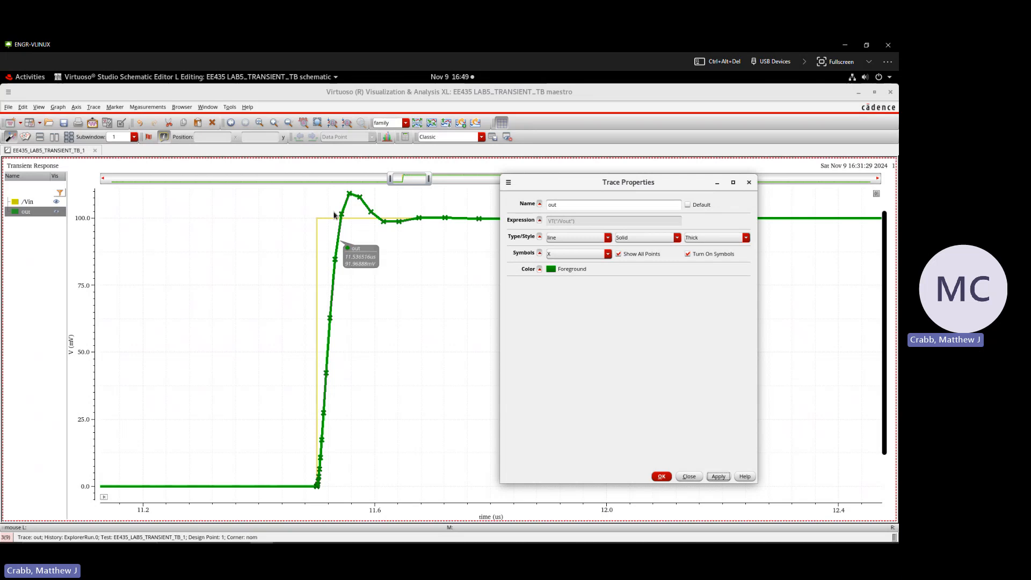
{"action": "mouse_move", "coordinate": [341, 213]}
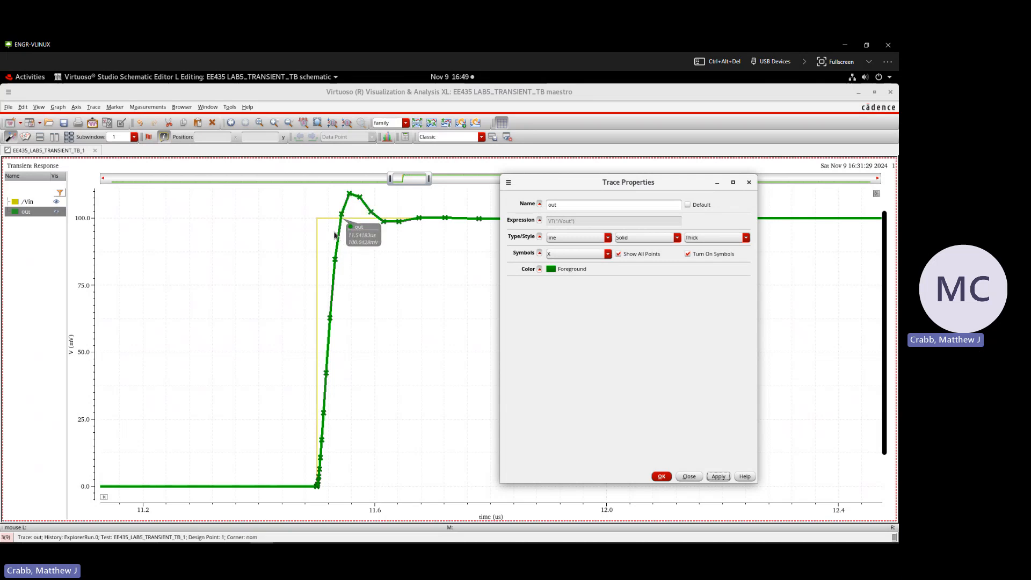
{"action": "mouse_move", "coordinate": [334, 267]}
Step: Change the out trace's symbols to Box and set its line style to None
{"action": "left_click", "coordinate": [554, 254]}
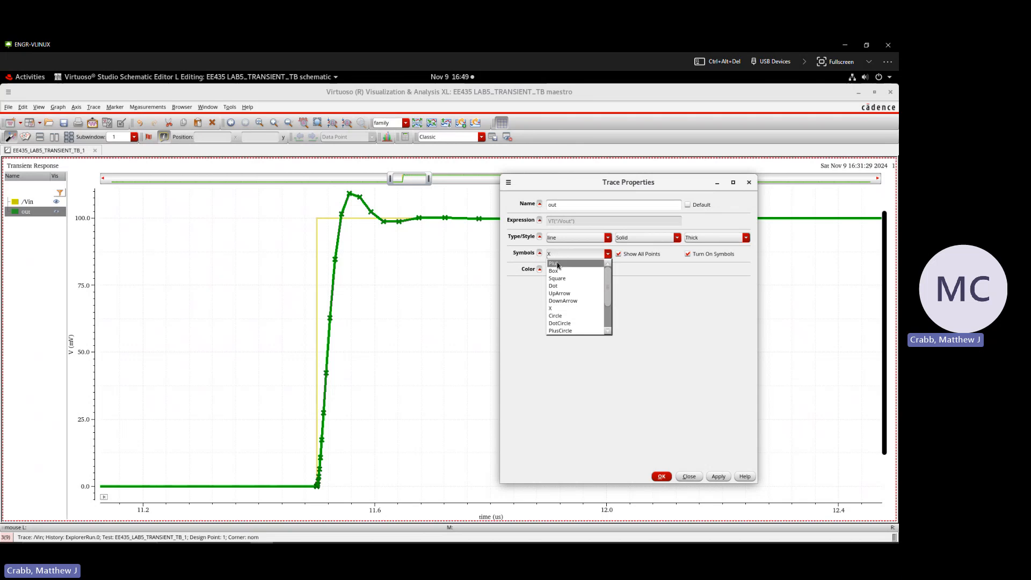
{"action": "left_click", "coordinate": [556, 271]}
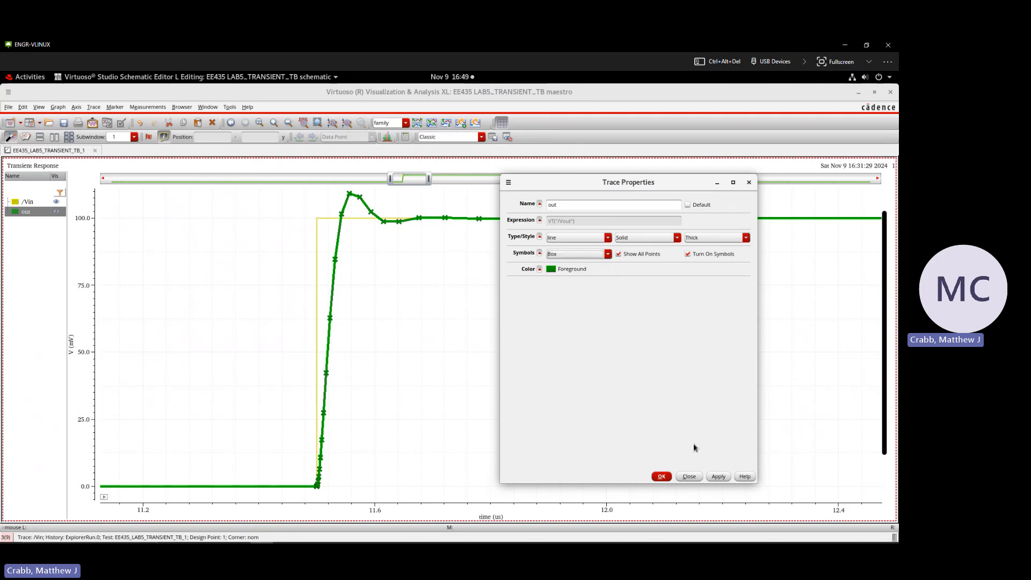
{"action": "left_click", "coordinate": [714, 476]}
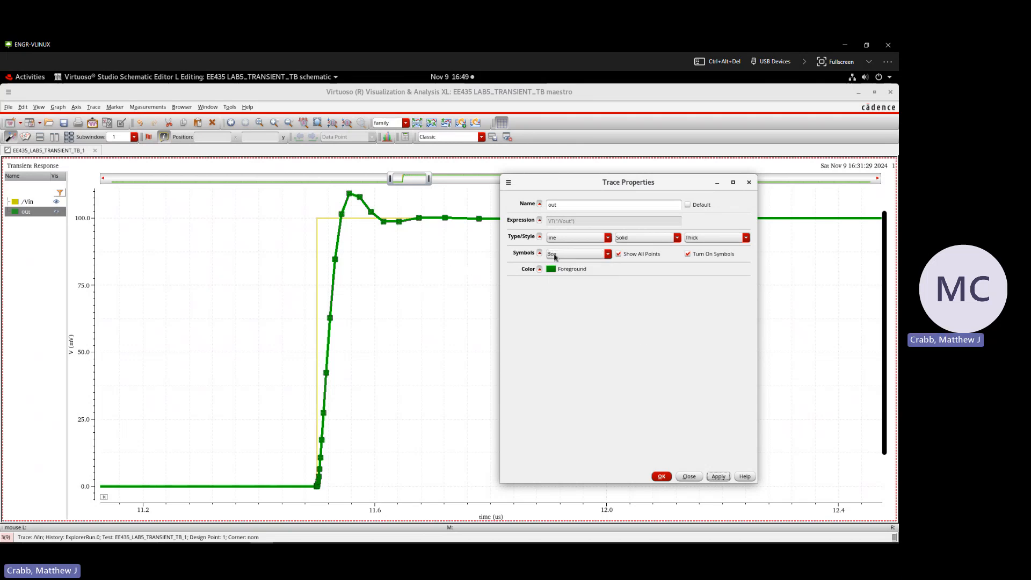
{"action": "left_click", "coordinate": [623, 239]}
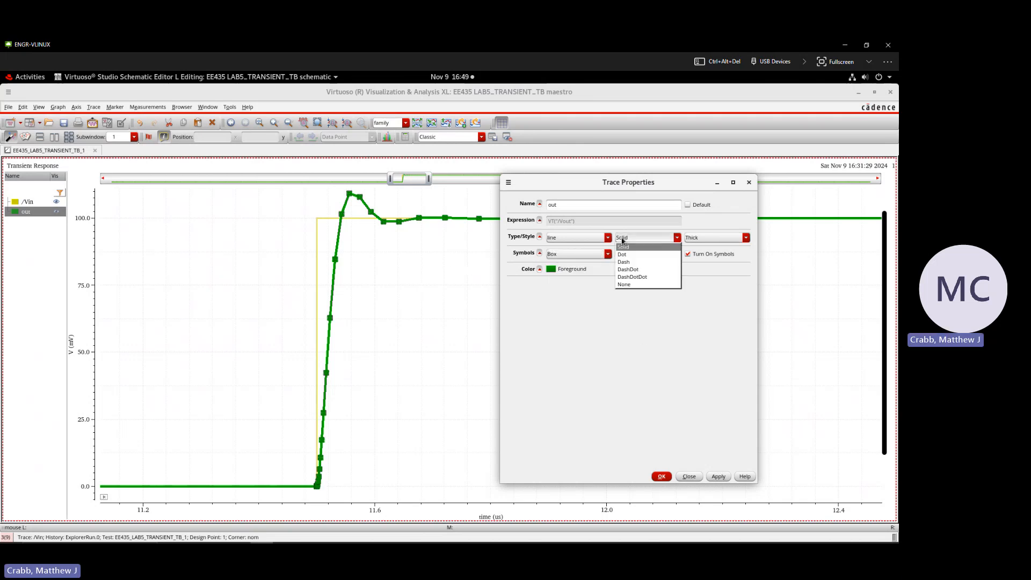
{"action": "left_click", "coordinate": [631, 284]}
{"action": "left_click", "coordinate": [717, 477]}
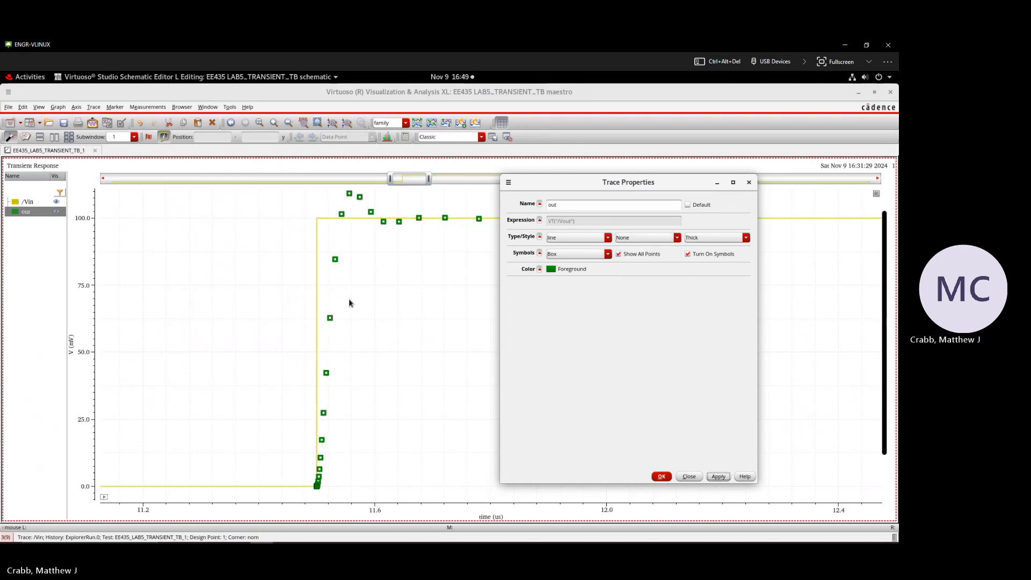
Step: Turn off the out trace's symbols and set its line style back to Solid
{"action": "left_click", "coordinate": [688, 254]}
{"action": "left_click", "coordinate": [646, 239]}
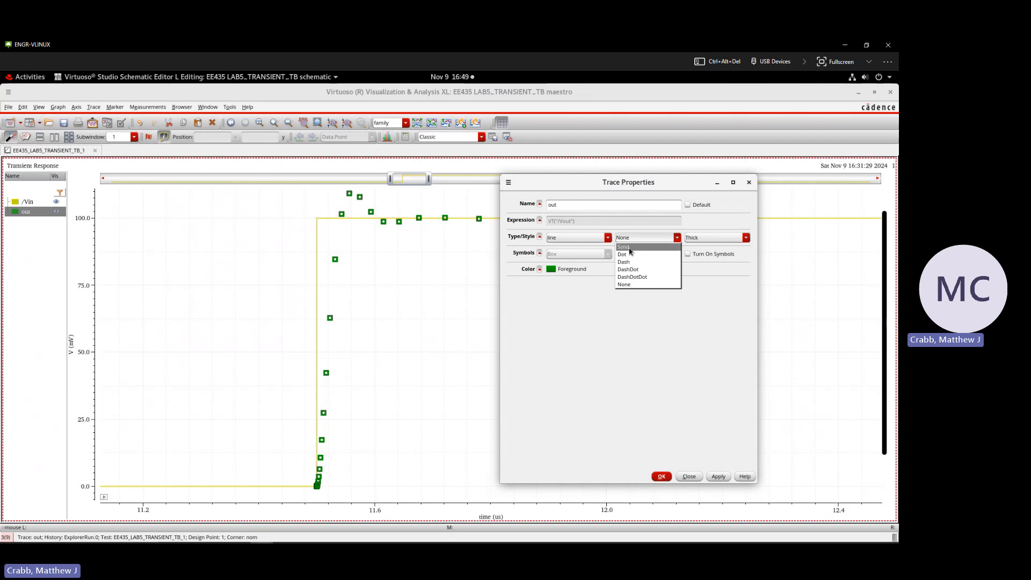
{"action": "left_click", "coordinate": [637, 247]}
{"action": "left_click", "coordinate": [710, 479]}
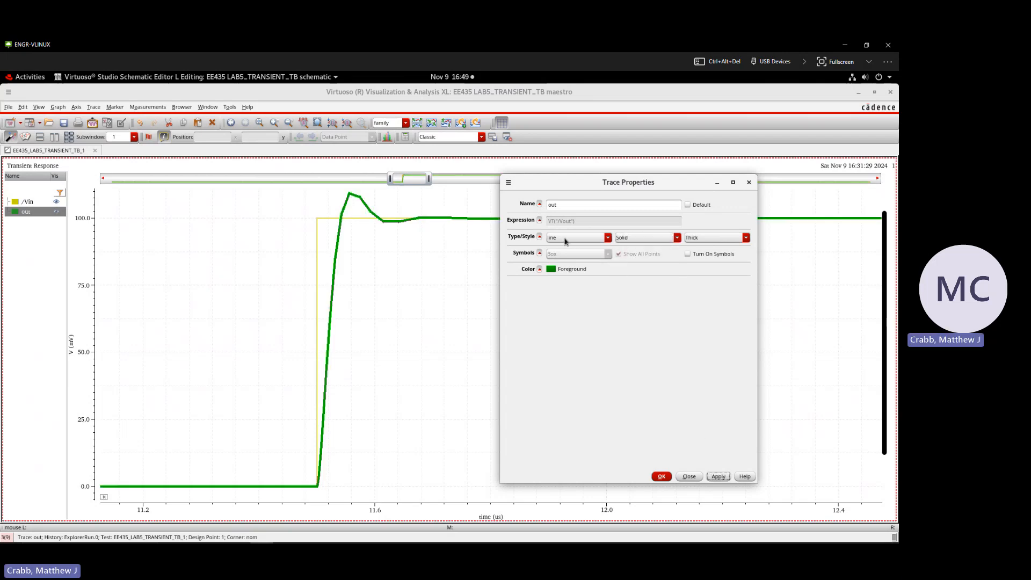
Step: Try the points plot type on the out trace, return it to line, and close its properties
{"action": "left_click", "coordinate": [564, 238]}
{"action": "left_click", "coordinate": [556, 254]}
{"action": "left_click", "coordinate": [719, 477]}
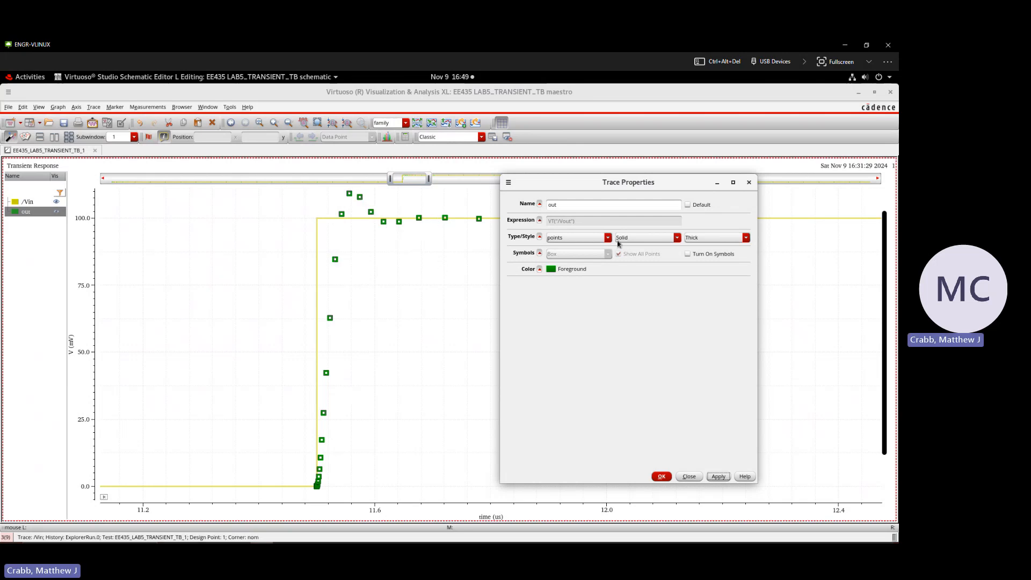
{"action": "left_click", "coordinate": [599, 238]}
{"action": "left_click", "coordinate": [591, 246]}
{"action": "left_click", "coordinate": [710, 477]}
{"action": "left_click", "coordinate": [661, 476]}
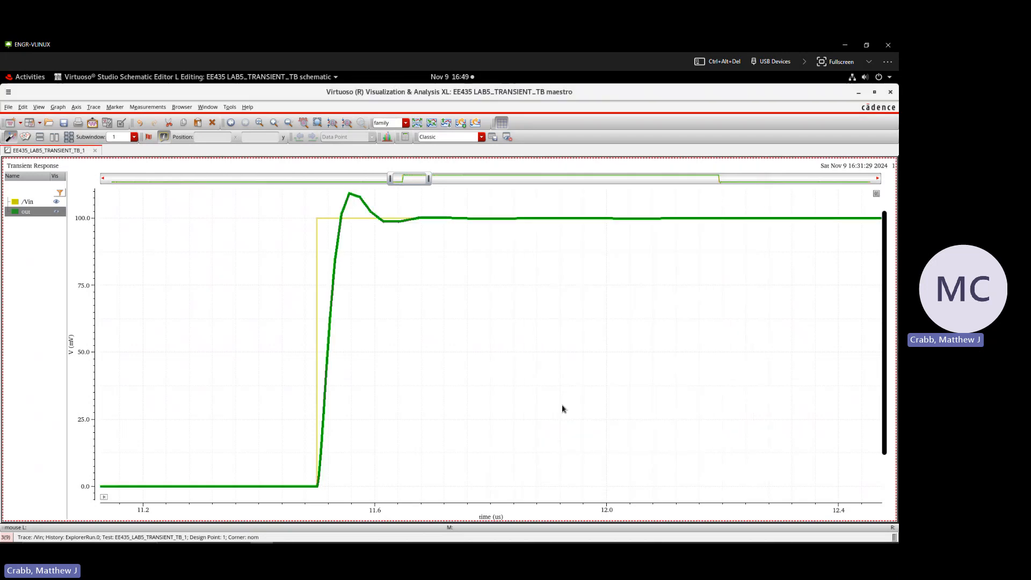
Step: Turn the data-point symbols back on for the out trace, keeping its continuous line plot type
{"action": "right_click", "coordinate": [360, 201]}
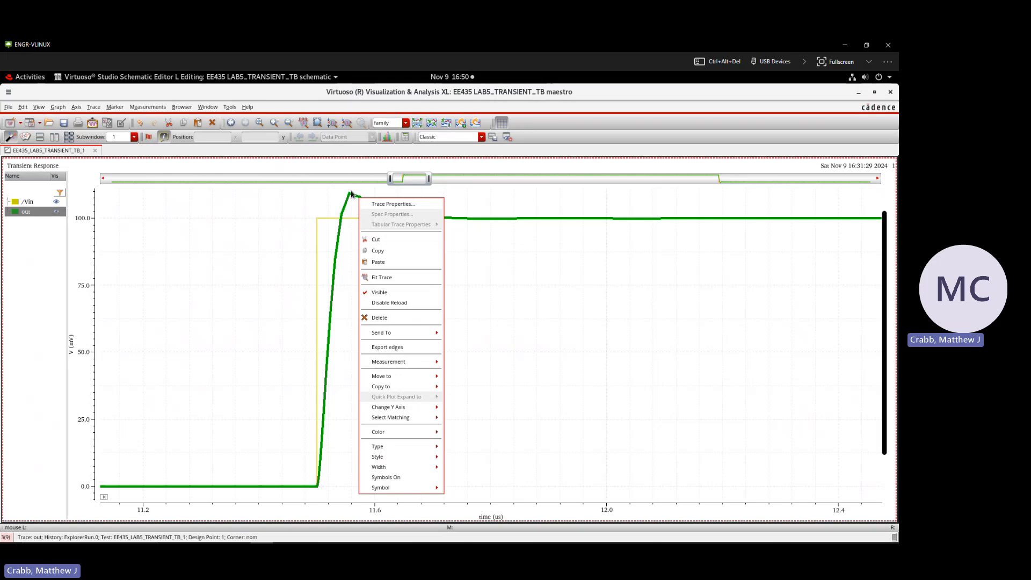
{"action": "left_click", "coordinate": [352, 194]}
{"action": "right_click", "coordinate": [351, 195]}
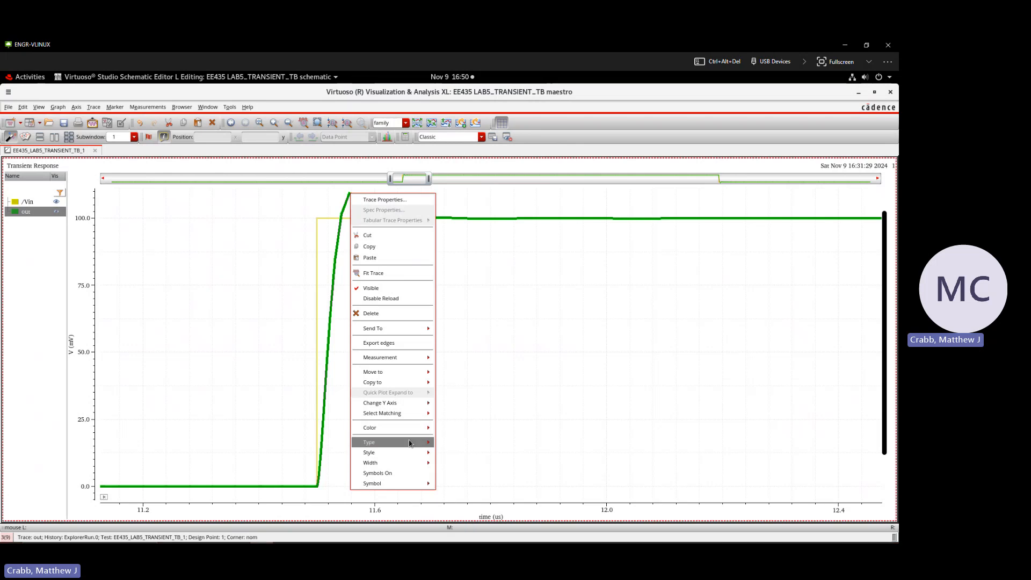
{"action": "mouse_move", "coordinate": [411, 442]}
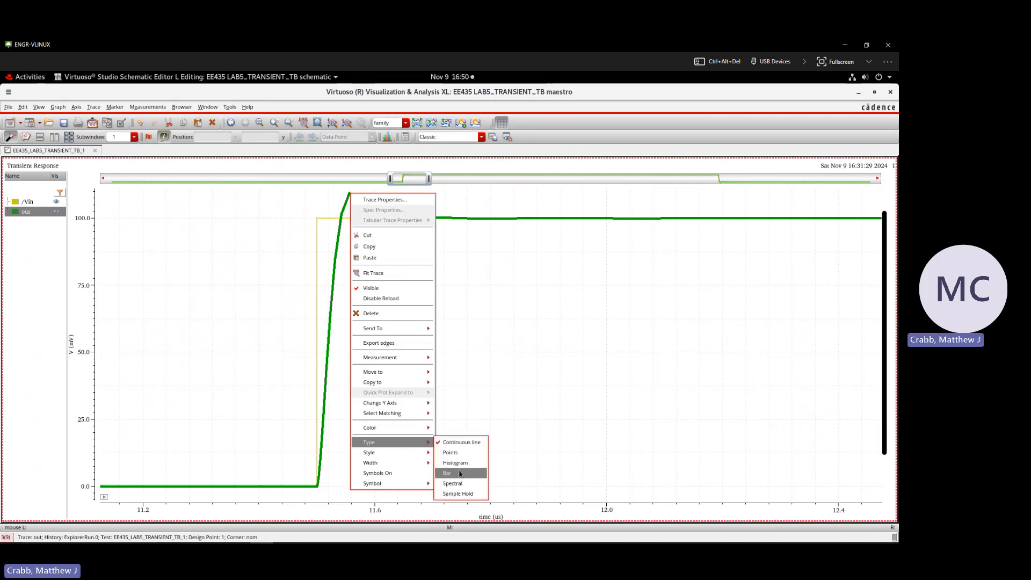
{"action": "left_click", "coordinate": [419, 473]}
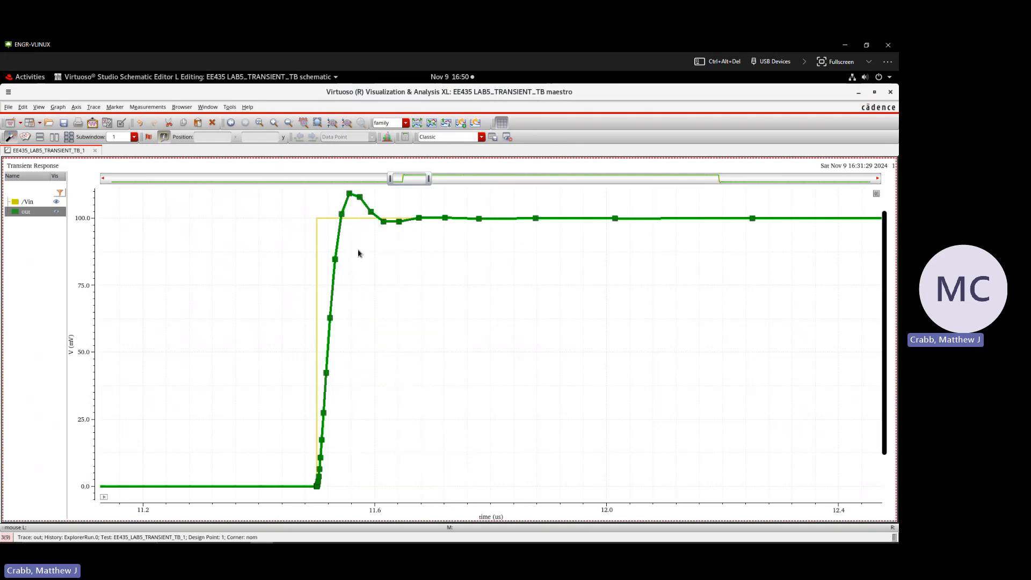
{"action": "right_click", "coordinate": [356, 199]}
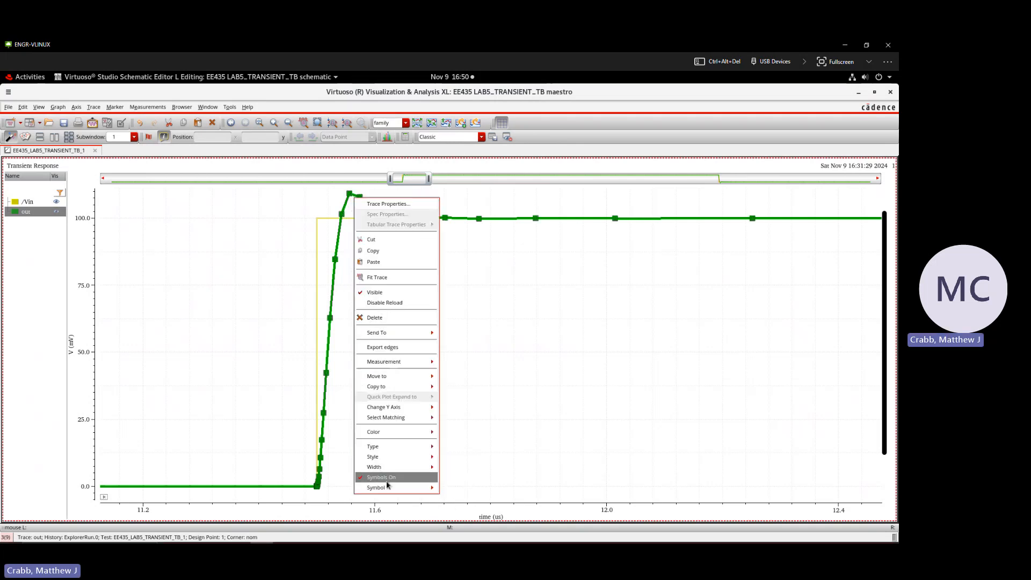
{"action": "mouse_move", "coordinate": [391, 488]}
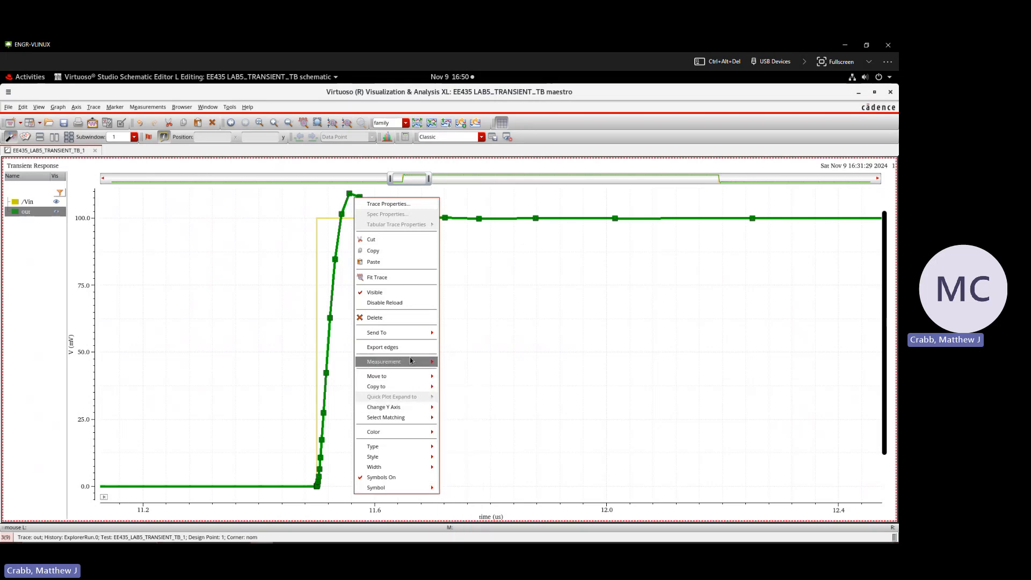
{"action": "mouse_move", "coordinate": [401, 337]}
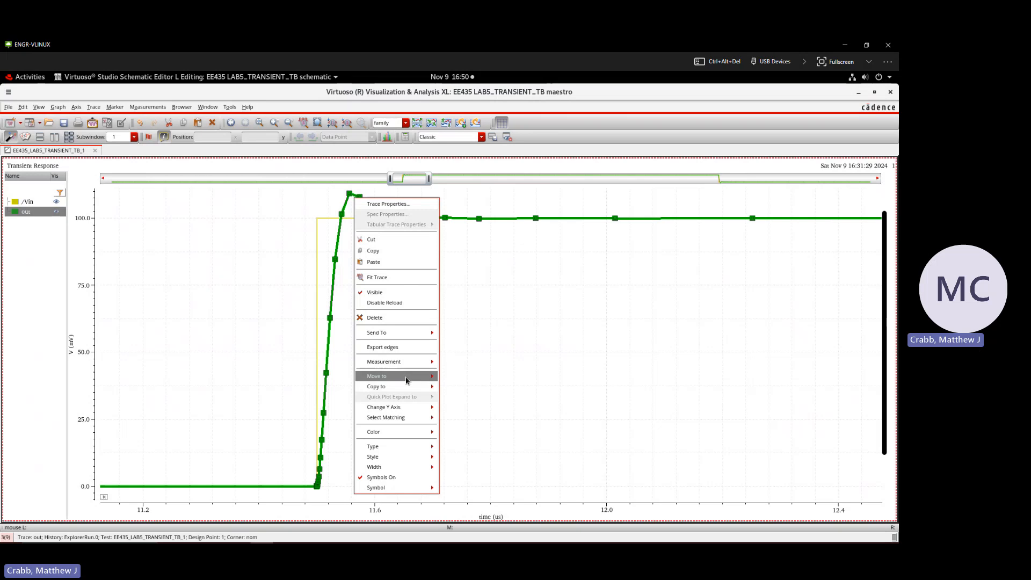
{"action": "mouse_move", "coordinate": [406, 390]}
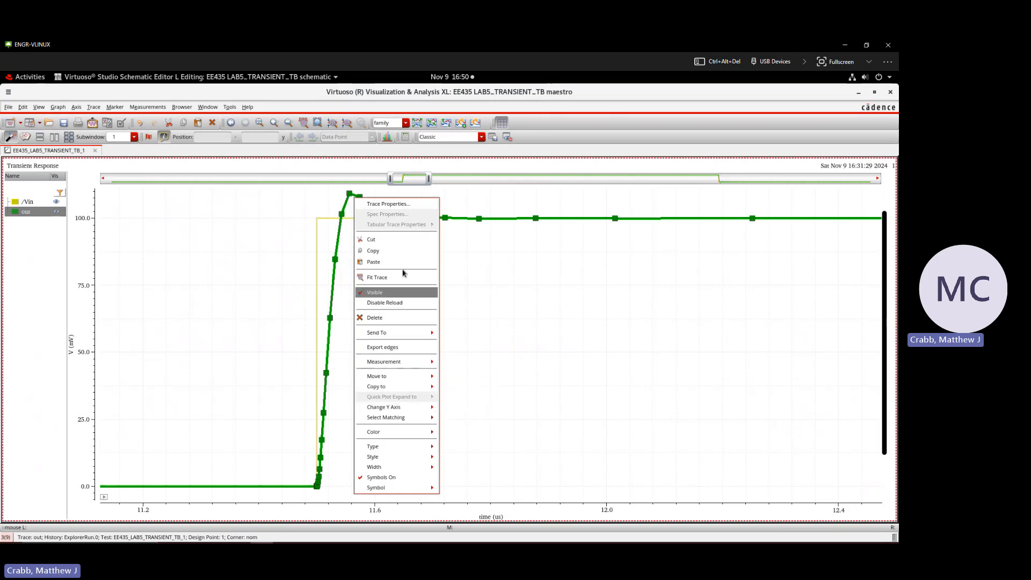
{"action": "left_click", "coordinate": [468, 257]}
Step: Deselect the out trace and read the coordinates of a marked data point on its rising edge
{"action": "left_click", "coordinate": [445, 268]}
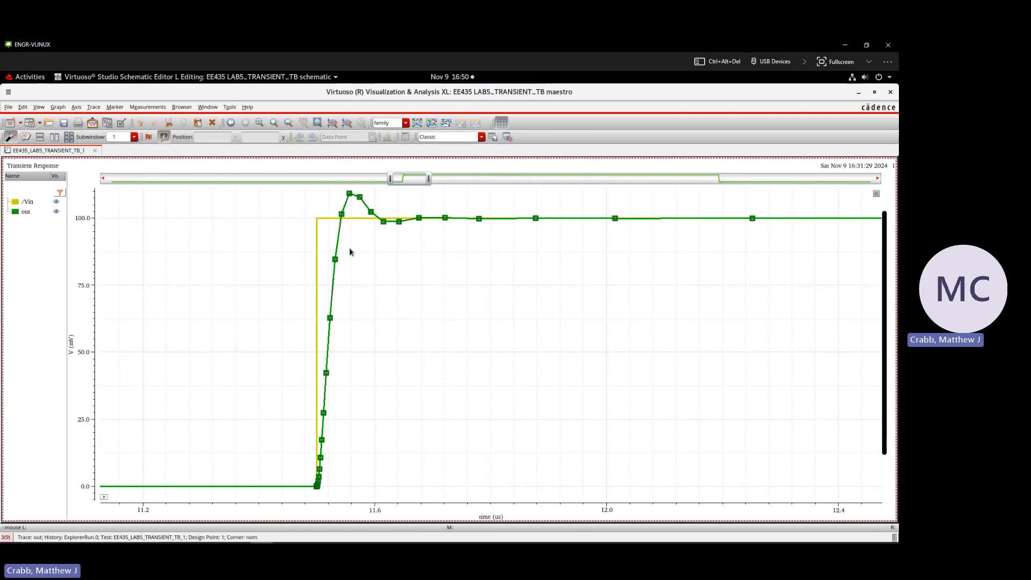
{"action": "mouse_move", "coordinate": [335, 262]}
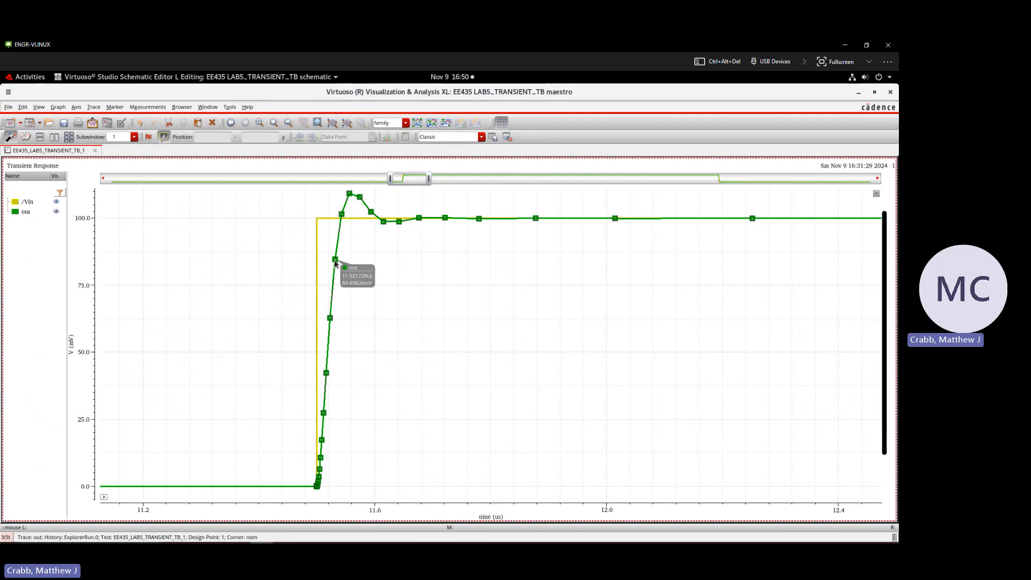